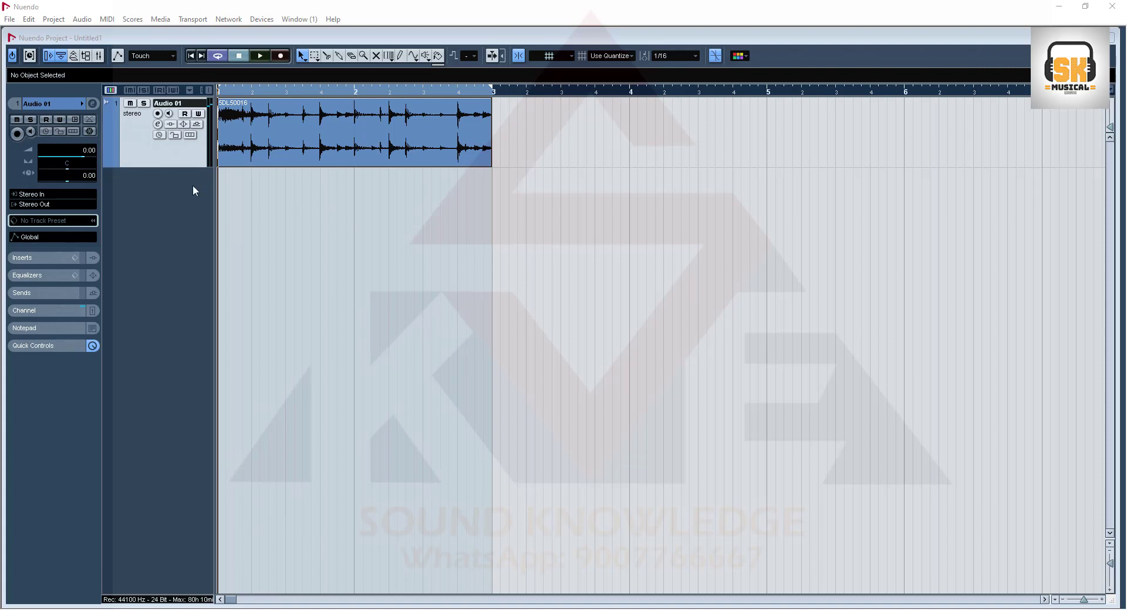
- Show the Transport, turn on the metronome click and play the drum loop against it
key(F2)
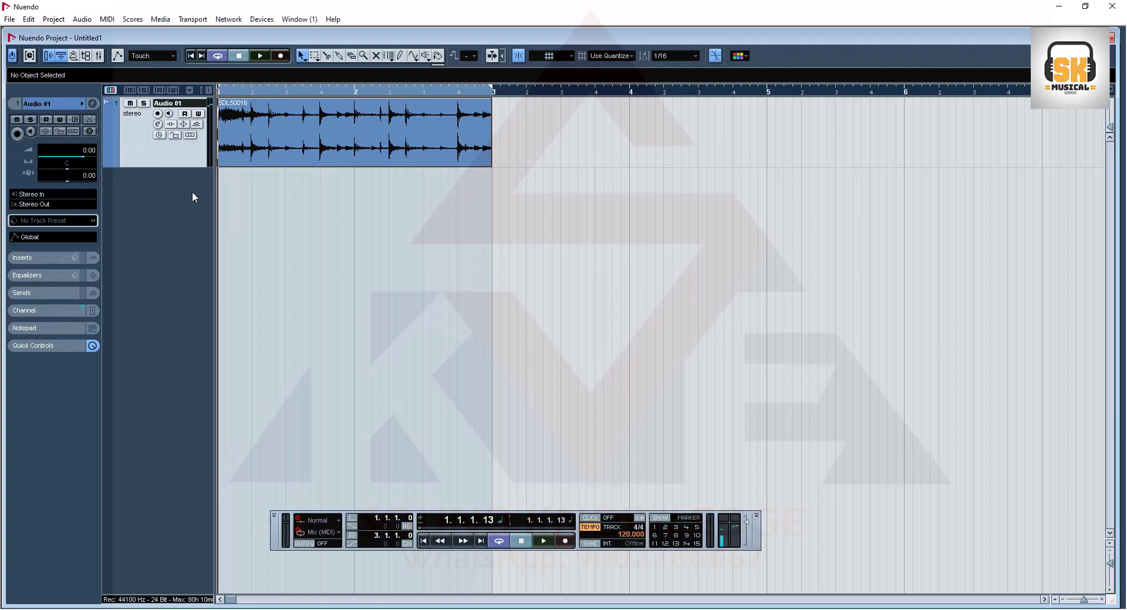
click(638, 527)
click(589, 519)
key(space)
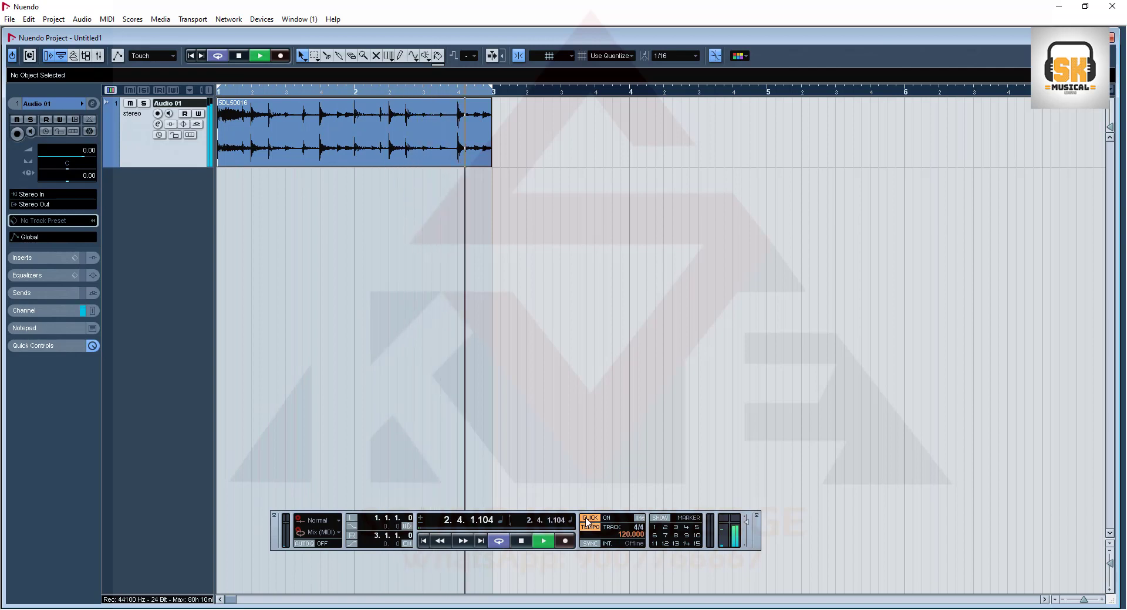
key(space)
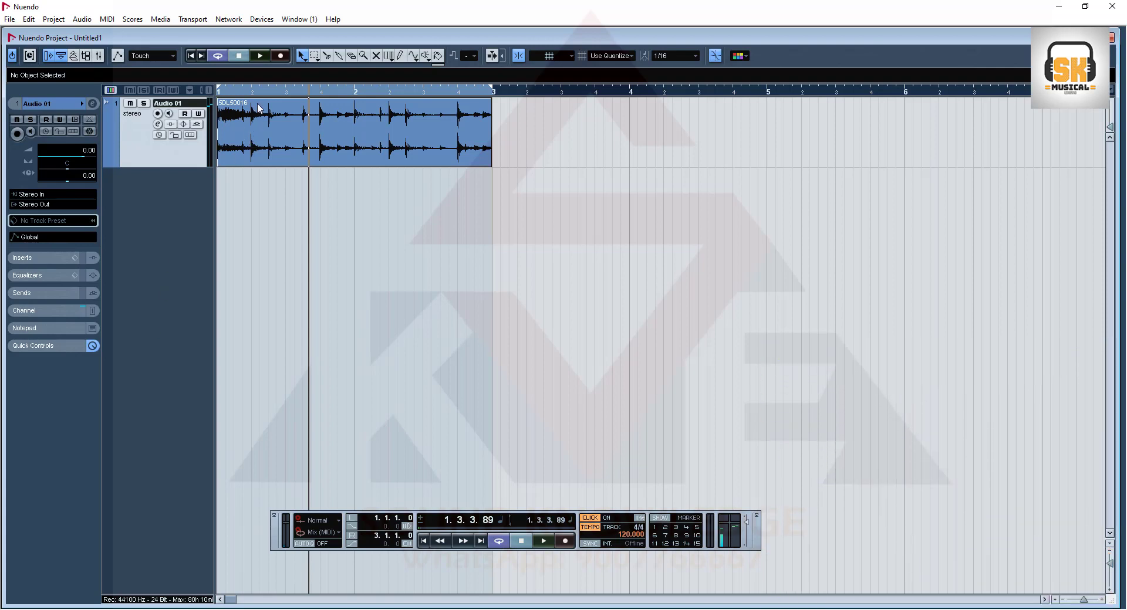
- Return to the start of the loop and inspect its waveform in an enlarged Sample Editor
click(219, 92)
click(236, 149)
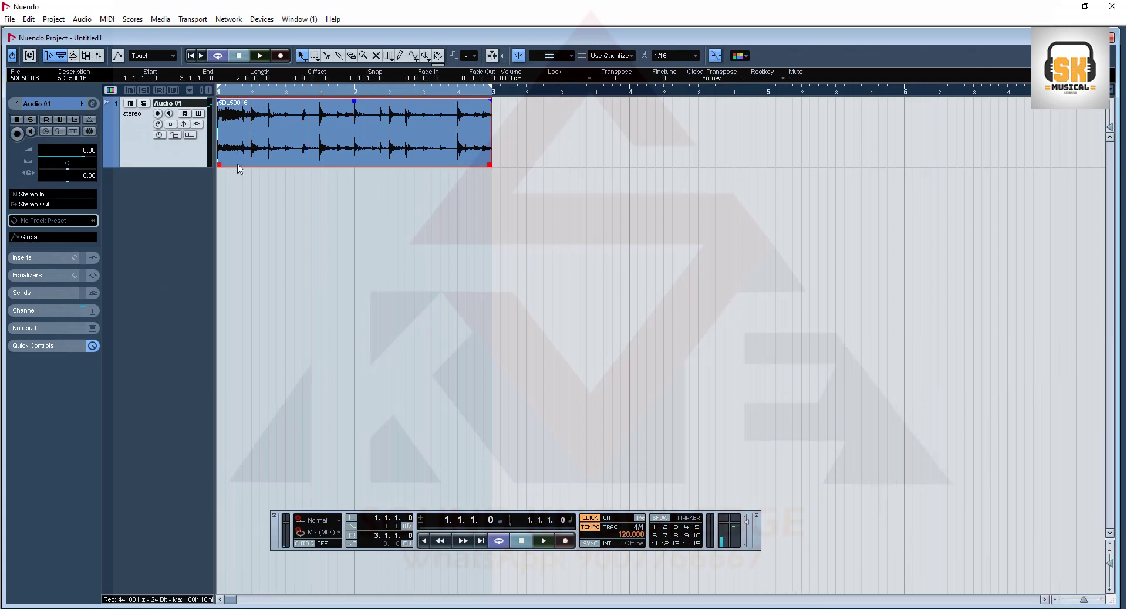
double_click(304, 145)
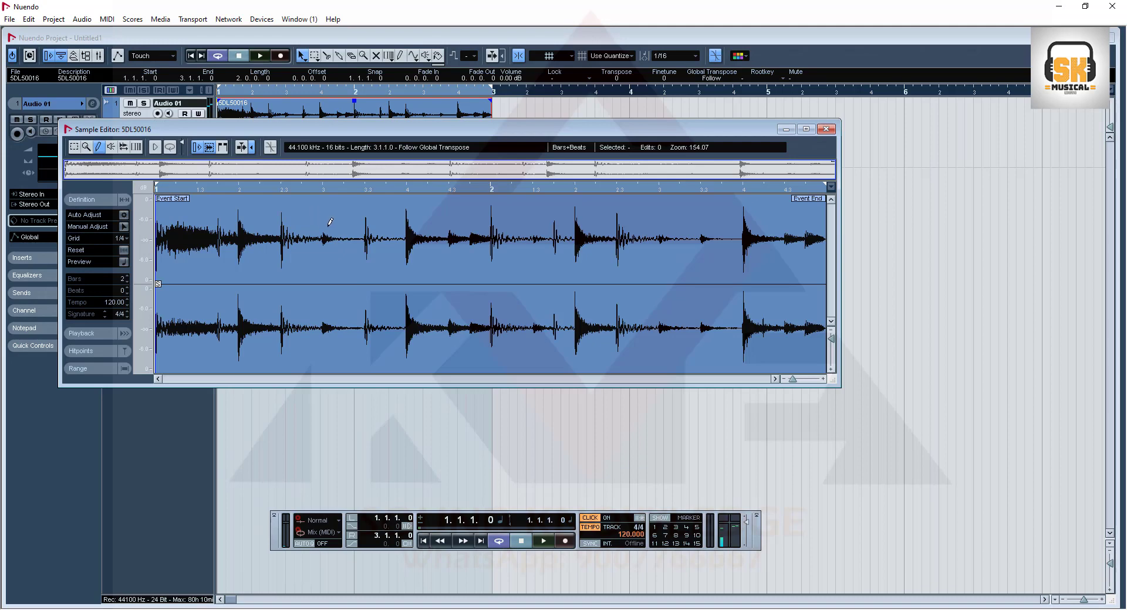
drag(355, 388, 358, 518)
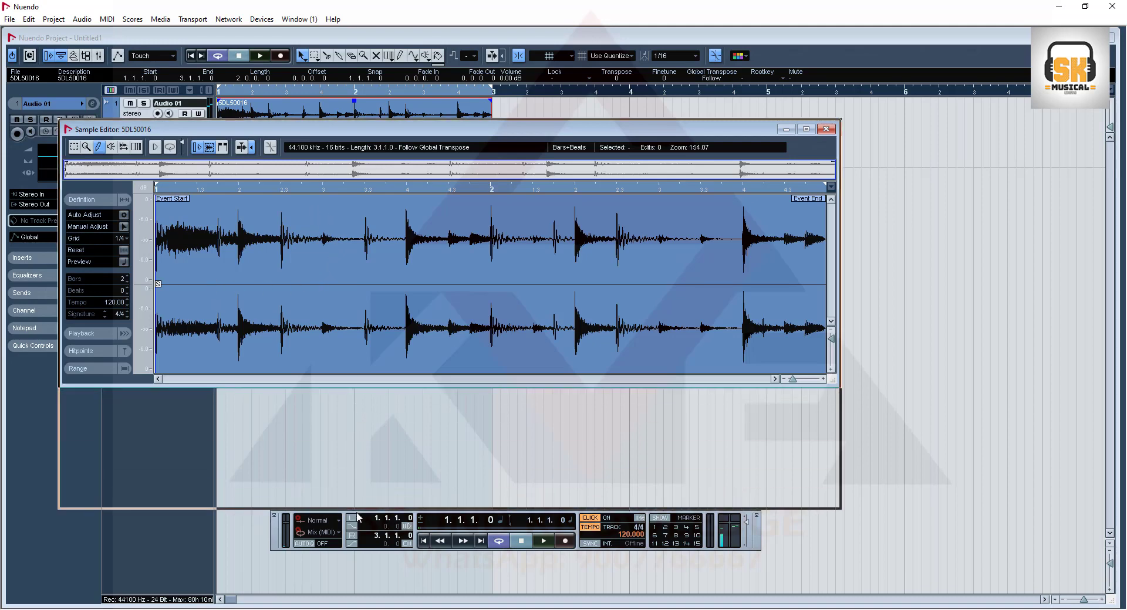
drag(839, 367, 1076, 367)
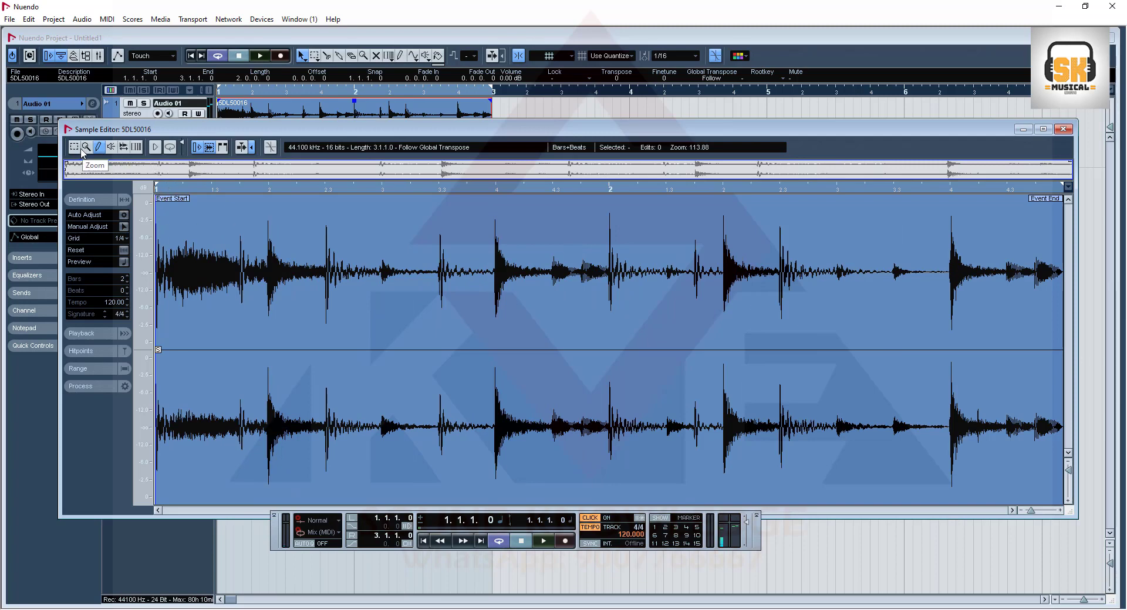
click(1063, 130)
- Enlarge the Audio 01 track and set up free cutting with the Split tool and Snap off
drag(192, 166, 209, 442)
drag(273, 91, 220, 118)
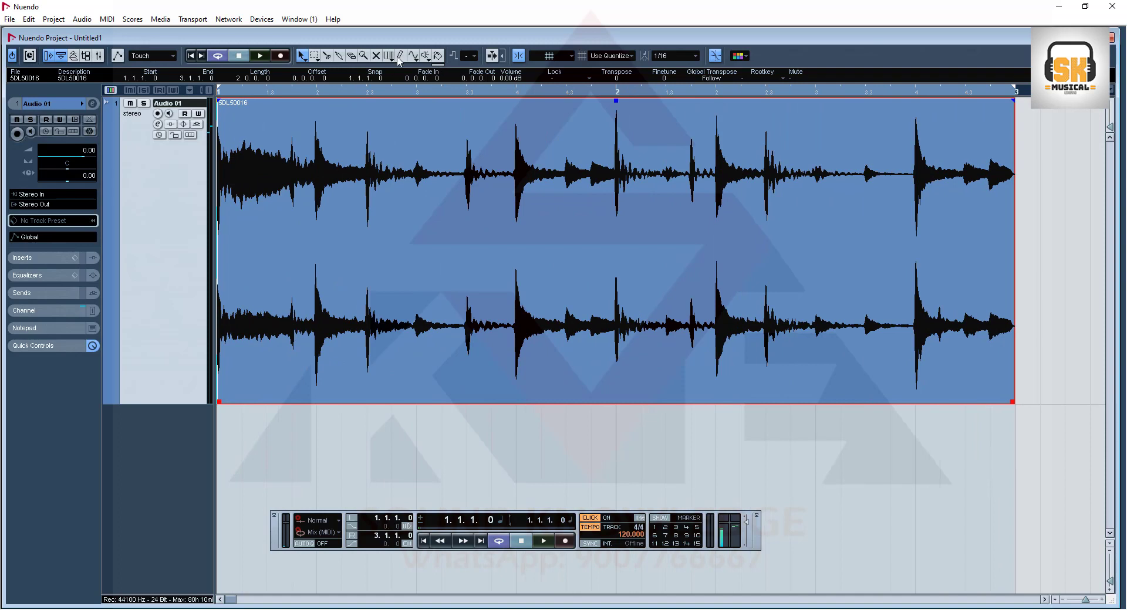
click(326, 56)
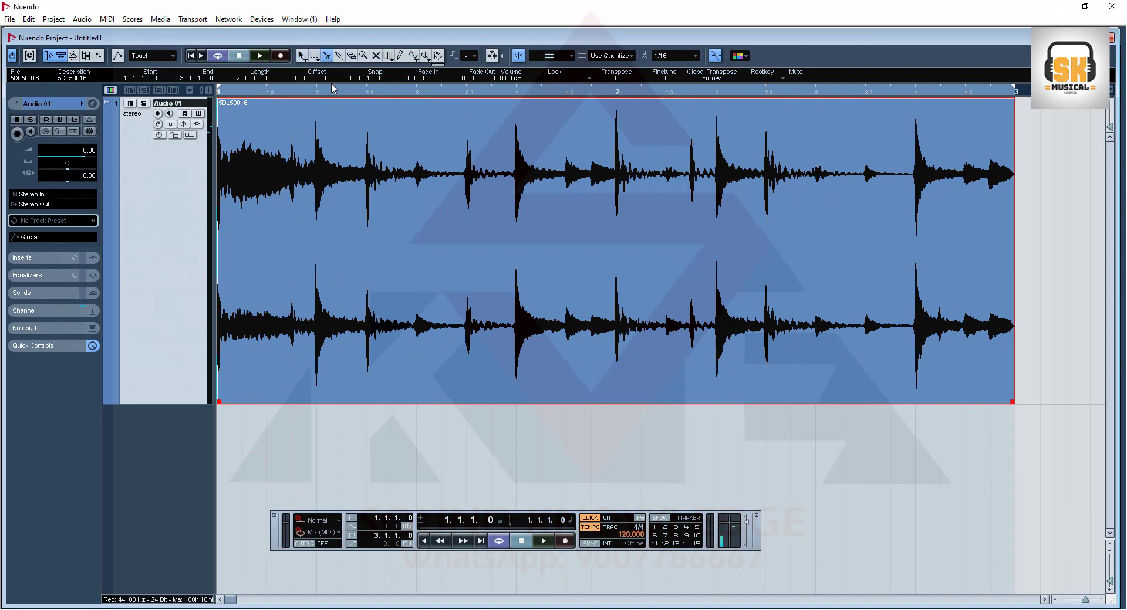
click(519, 55)
- Audition the loop from just before beat 4, from beat 2 and from the hit near 1.2.3
click(515, 91)
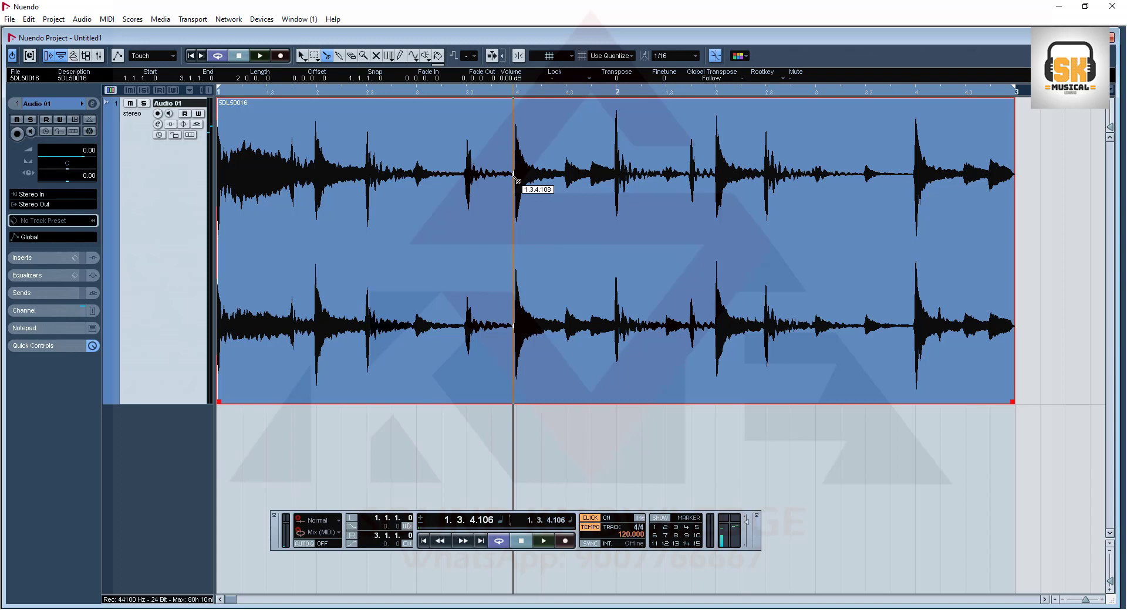
key(space)
key(space)
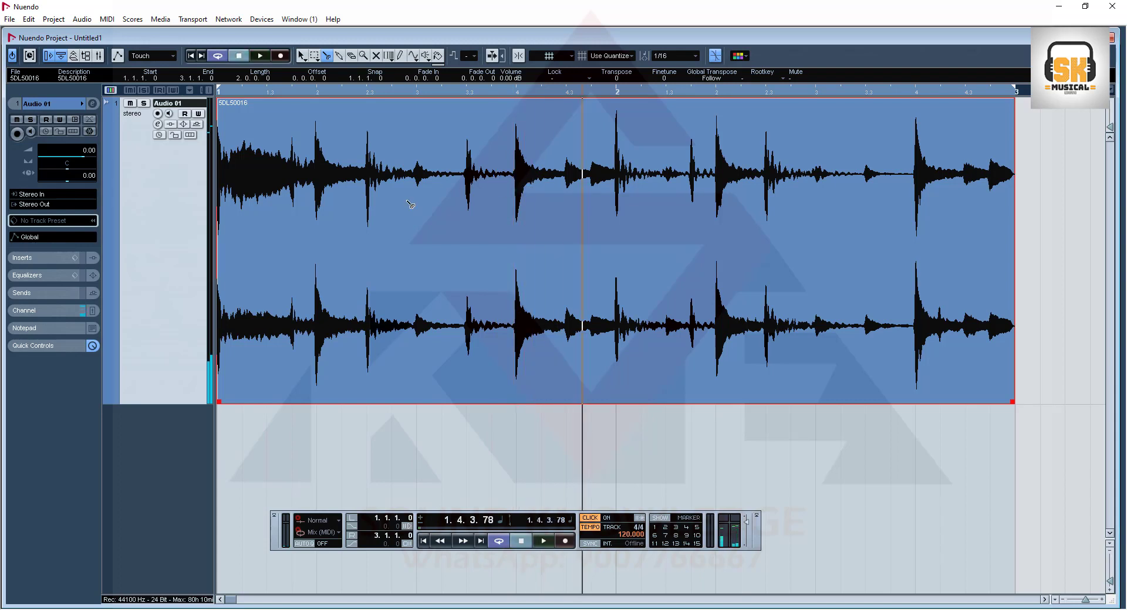
click(313, 91)
key(space)
key(space)
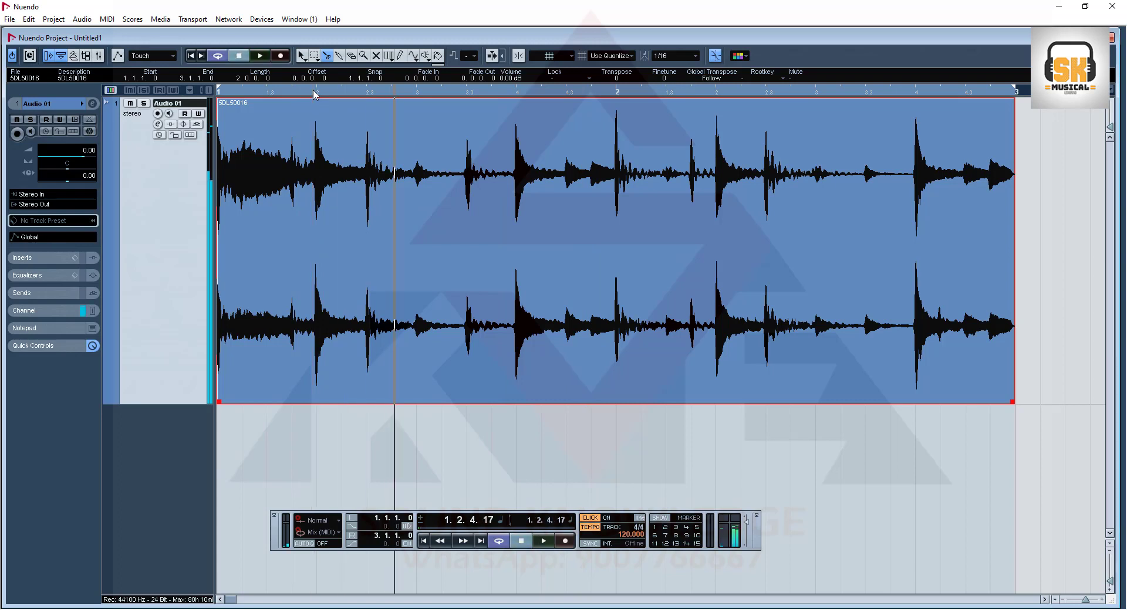
click(364, 94)
key(space)
key(space)
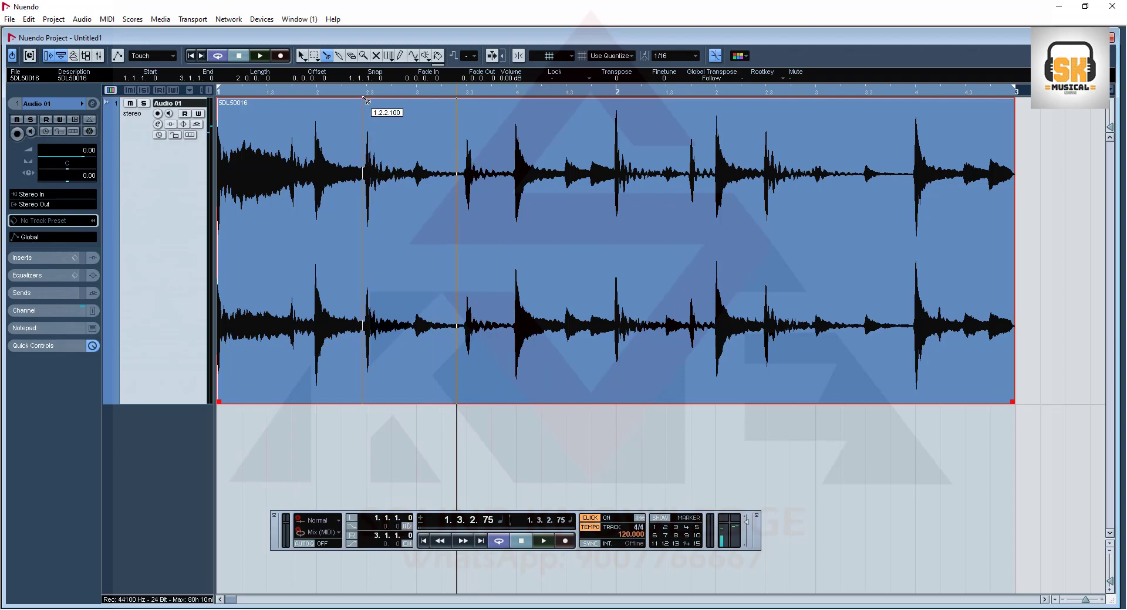
- Locate the exact start of the hit near 1.2.3 and turn off Snap to Zero Crossing
drag(358, 93, 341, 140)
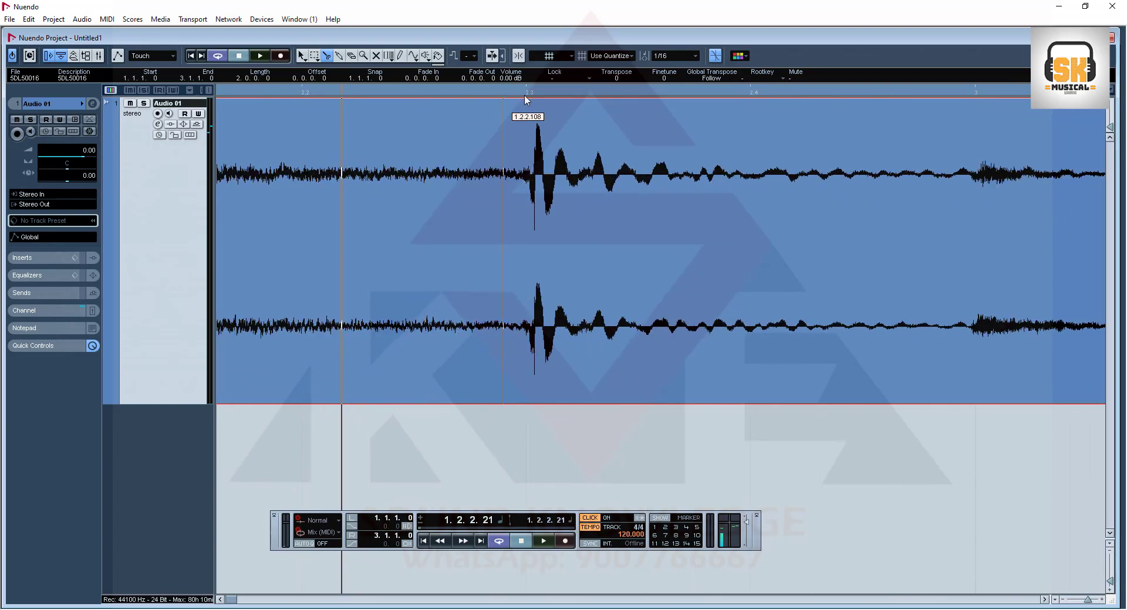
drag(524, 93, 512, 135)
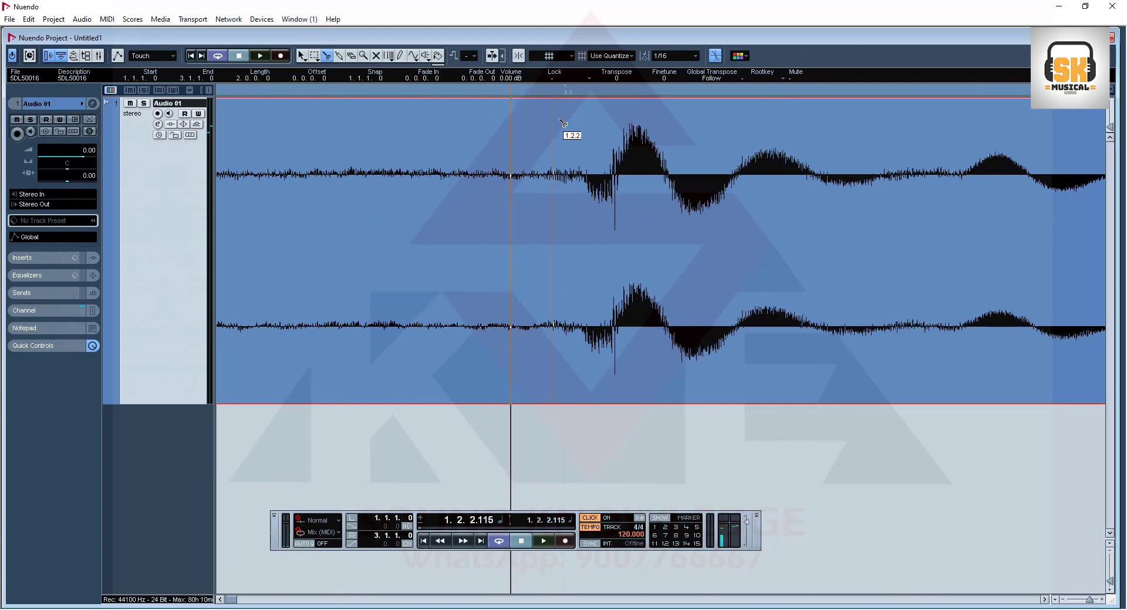
drag(579, 94, 566, 135)
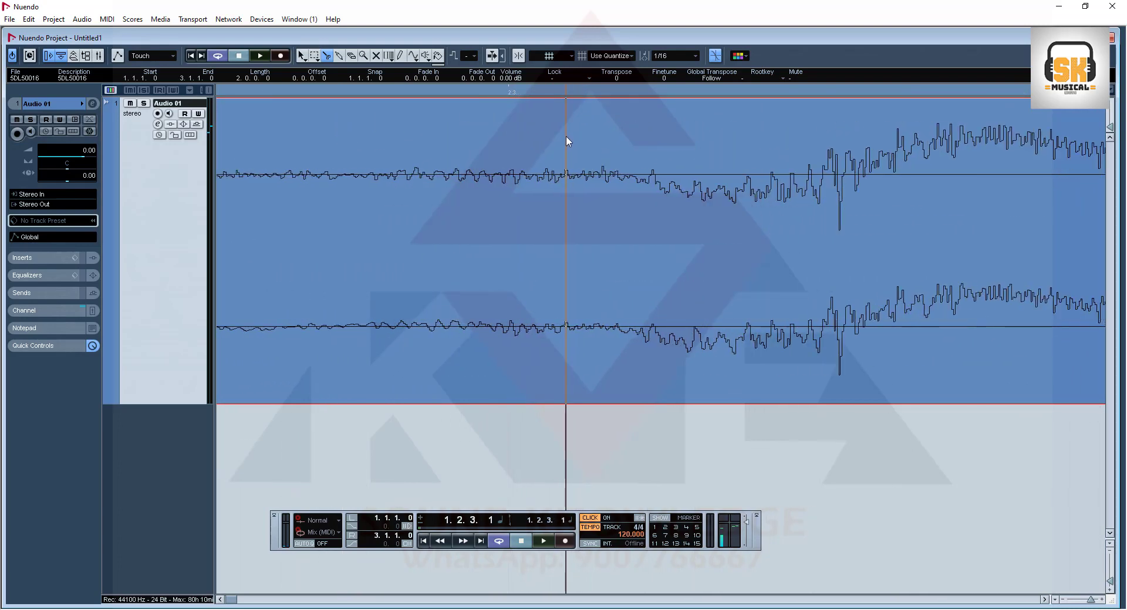
click(641, 95)
drag(640, 95, 577, 180)
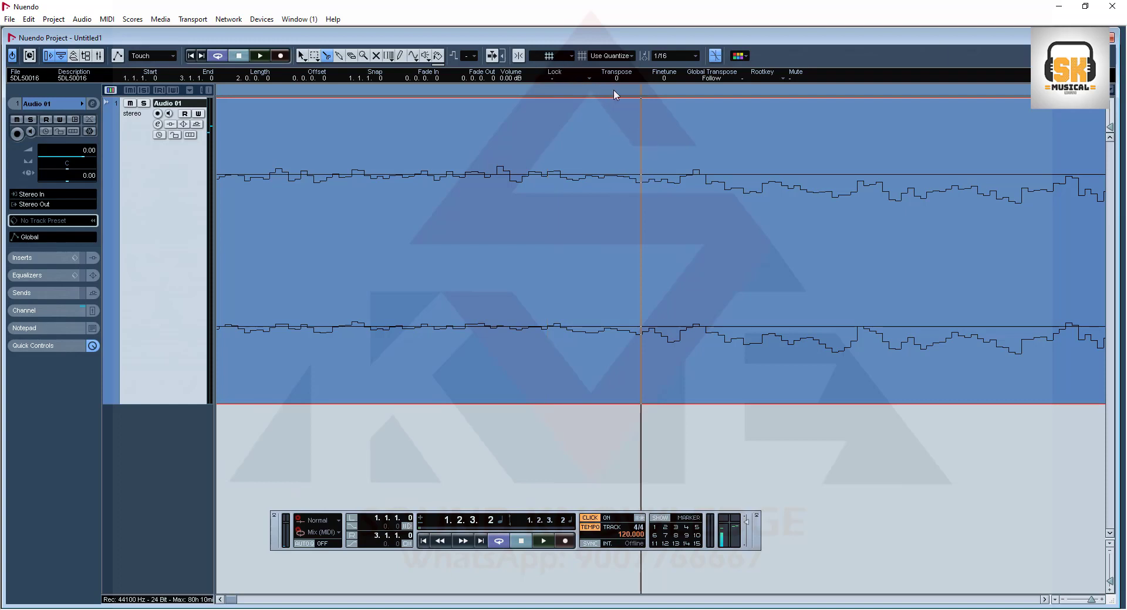
drag(619, 92, 626, 125)
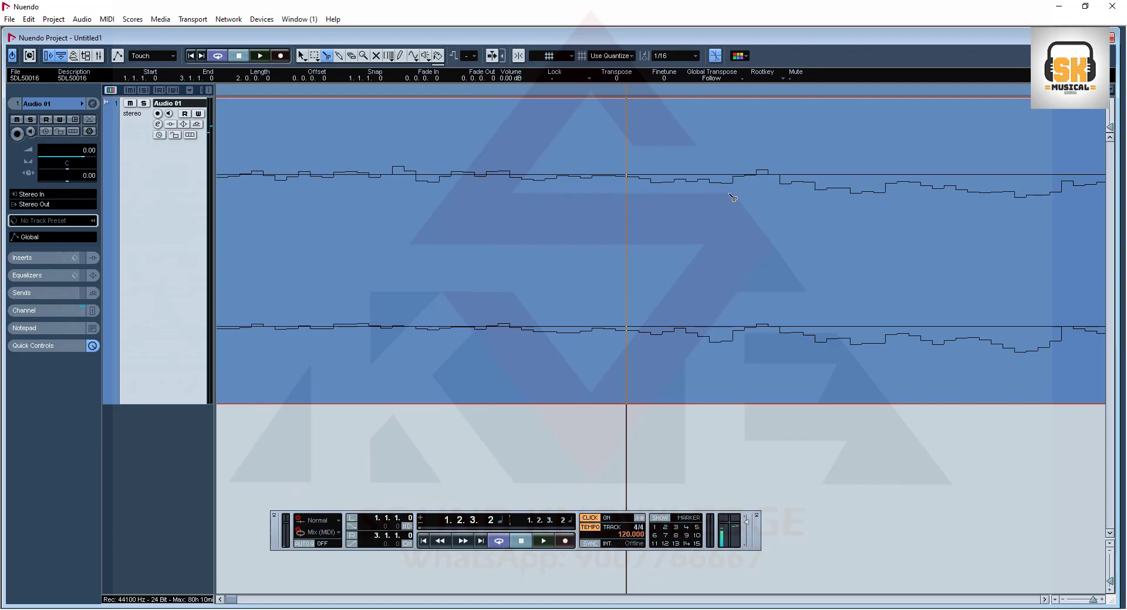
click(611, 57)
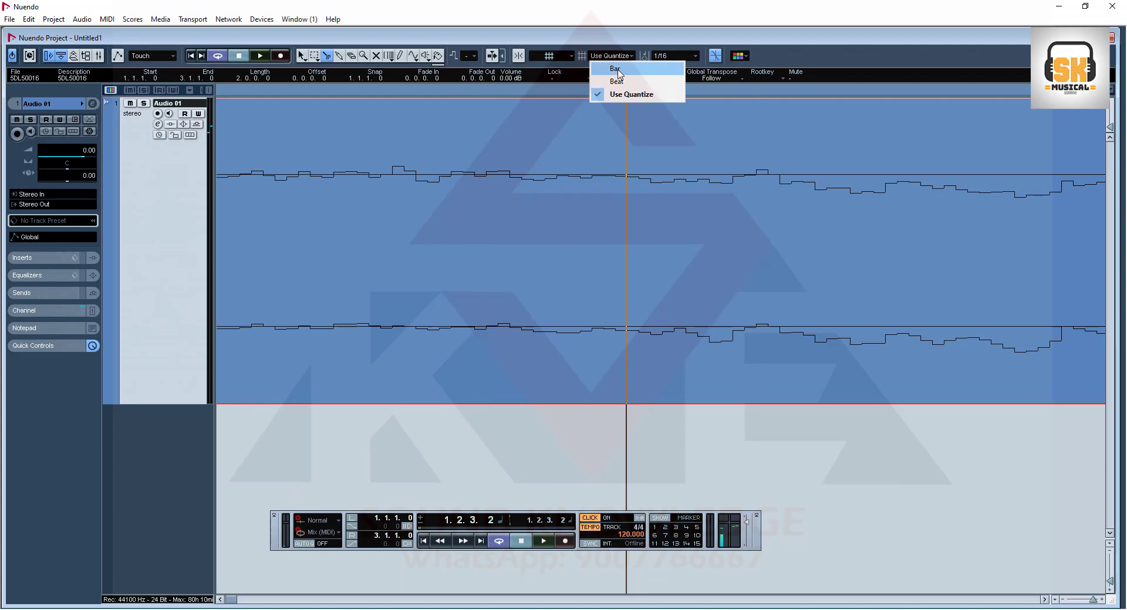
click(557, 70)
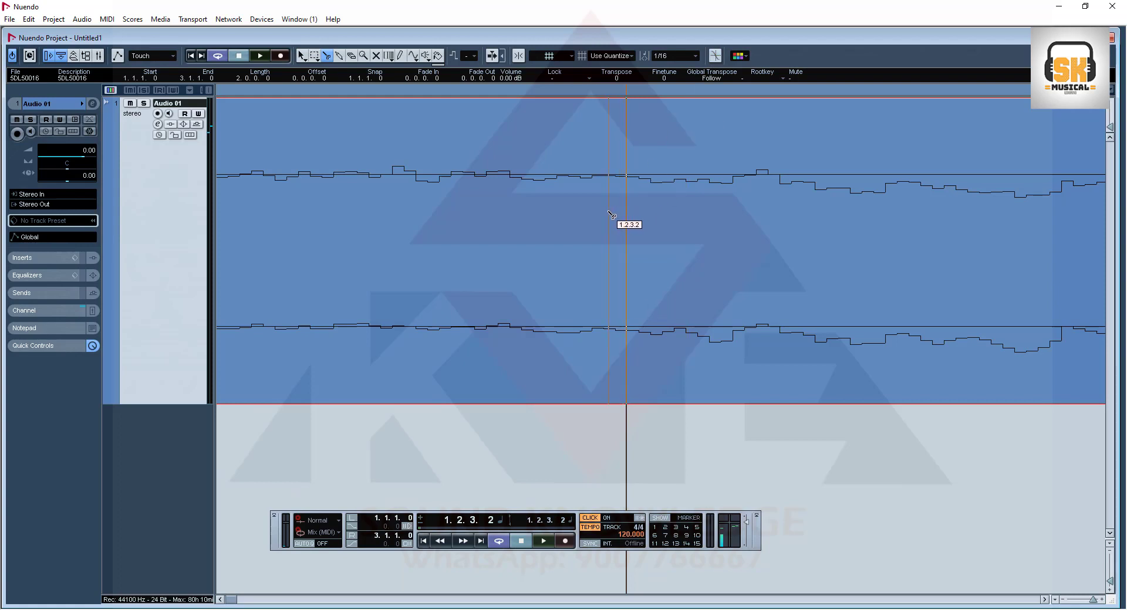
click(716, 56)
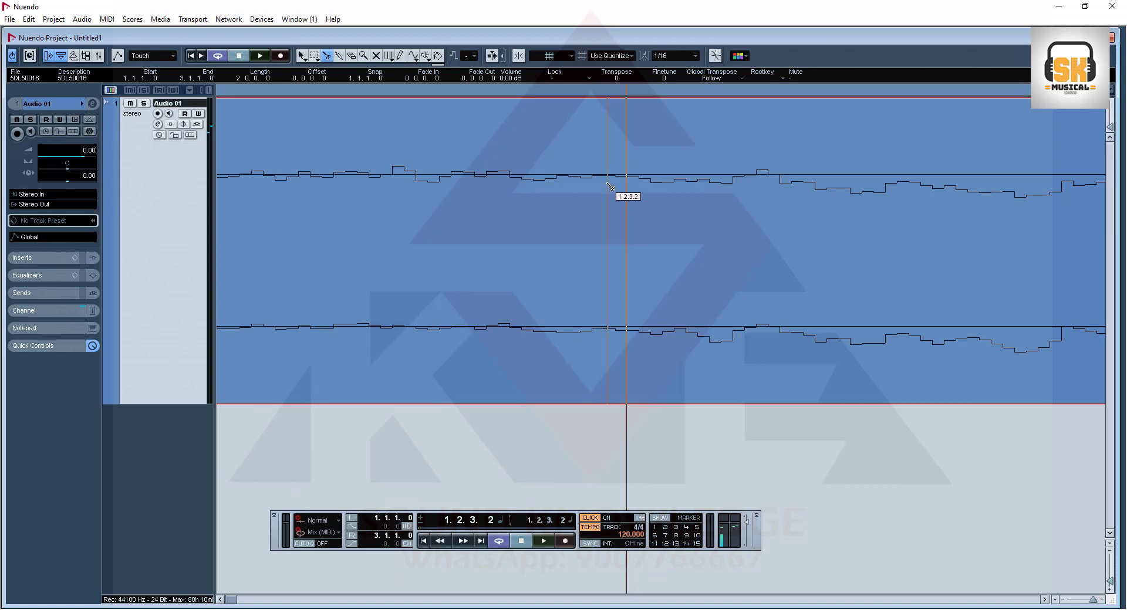
- Split the SDL50016 event at 1.2.3.2, just before the hit
click(609, 186)
key(h)
key(h)
key(h)
key(h)
key(h)
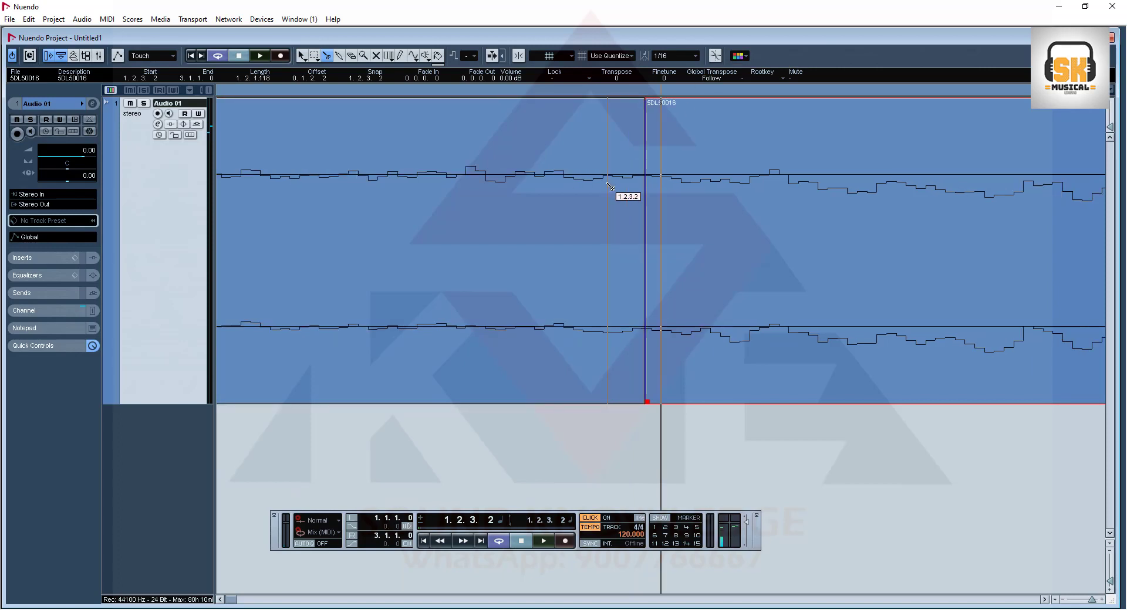
key(g)
key(g)
key(g)
key(g)
key(g)
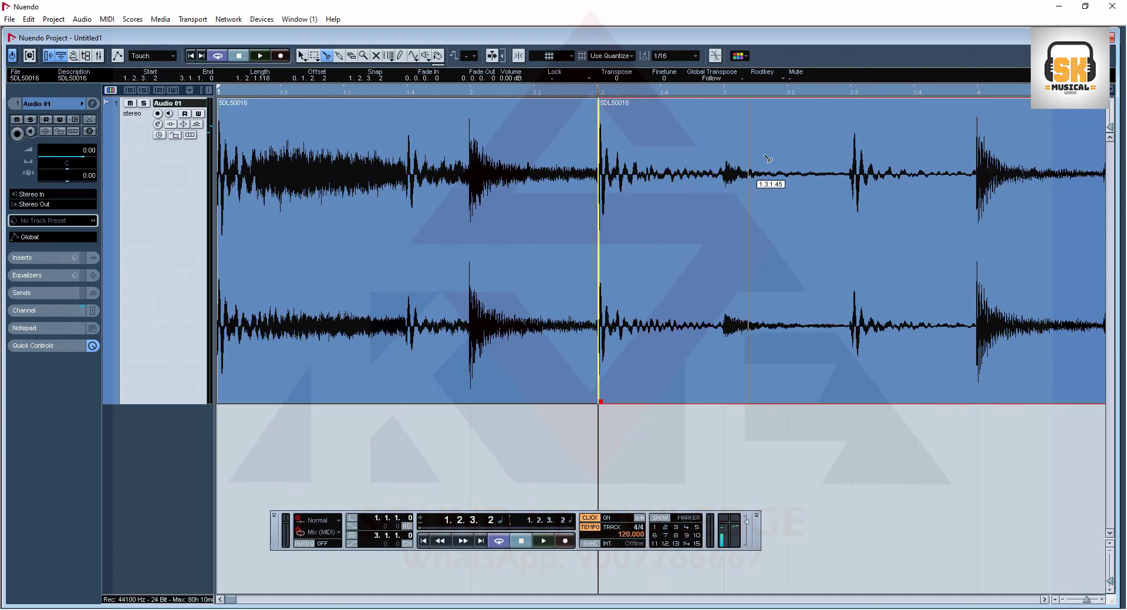
- Split the second SDL50016 event at 1.2.4.119, where the next hit begins, and return to the Object Selection tool
drag(725, 90, 724, 138)
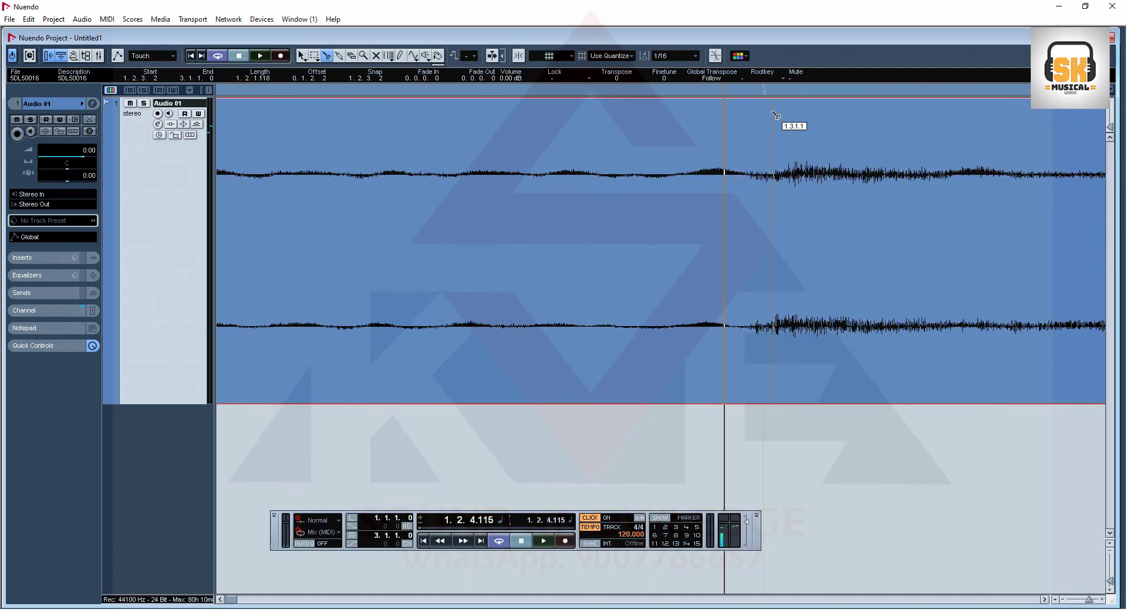
drag(759, 99, 770, 153)
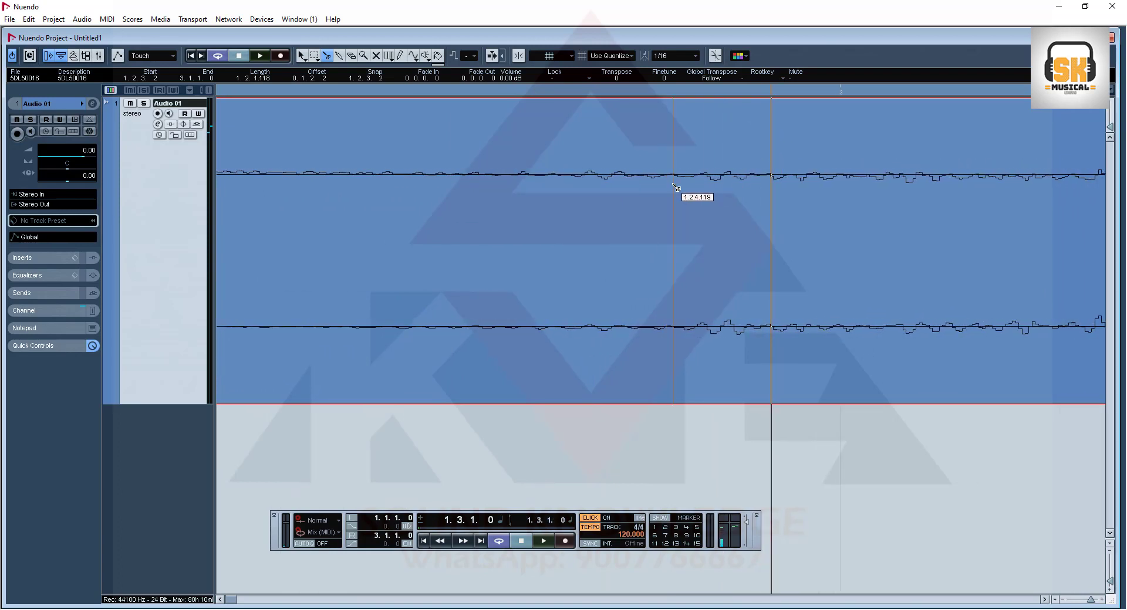
click(673, 186)
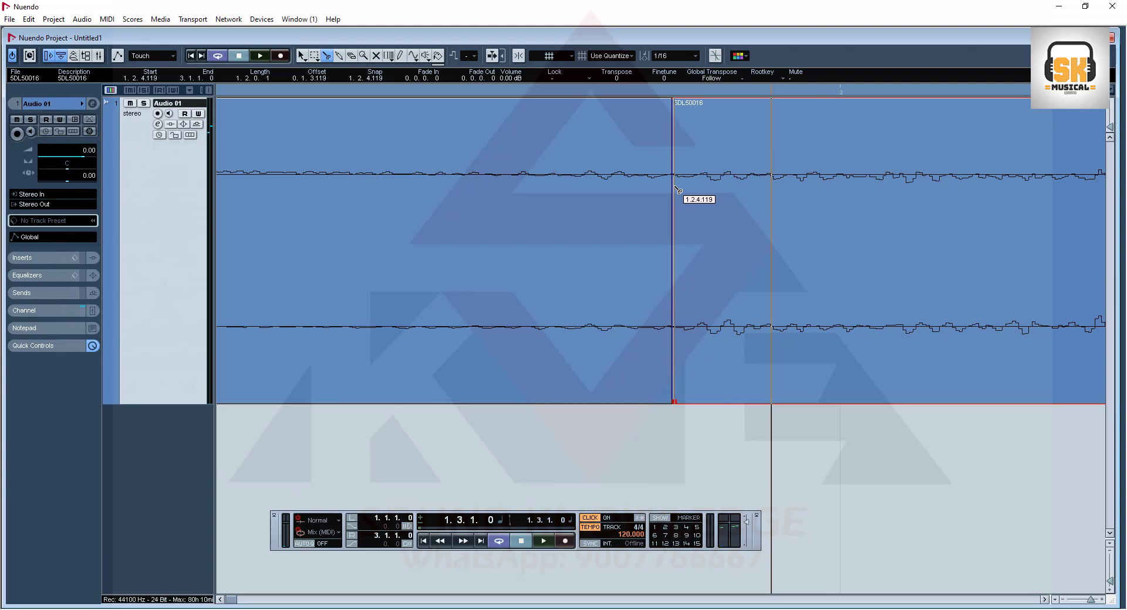
click(302, 56)
key(h)
key(h)
key(h)
key(h)
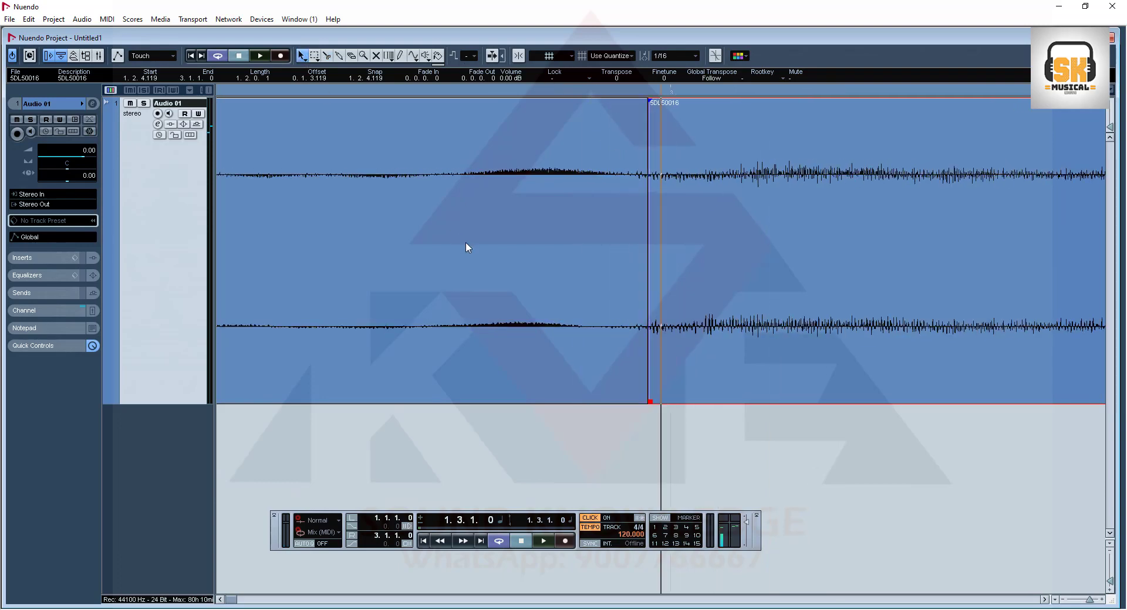
key(g)
key(g)
key(g)
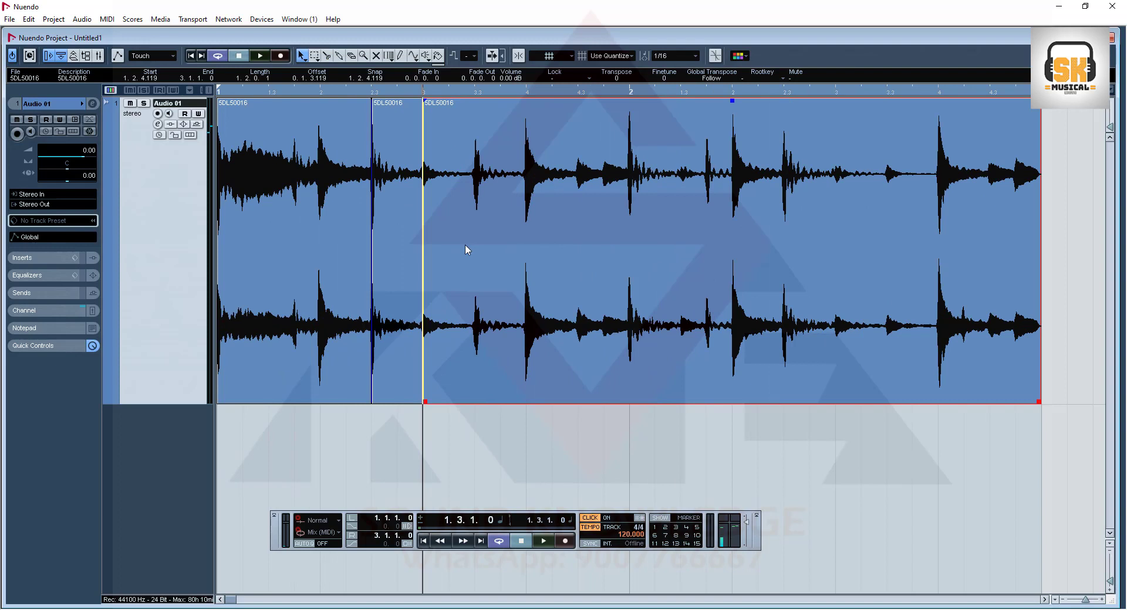
- Copy the short middle slice to the start of a new audio track below and mute that track
click(1069, 572)
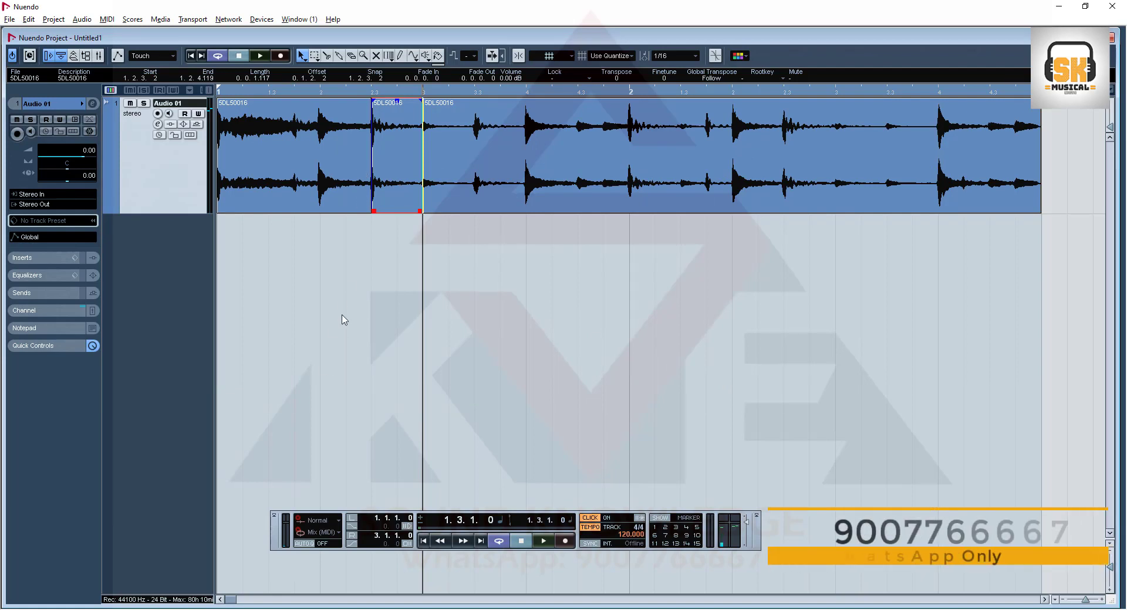
drag(396, 152, 241, 276)
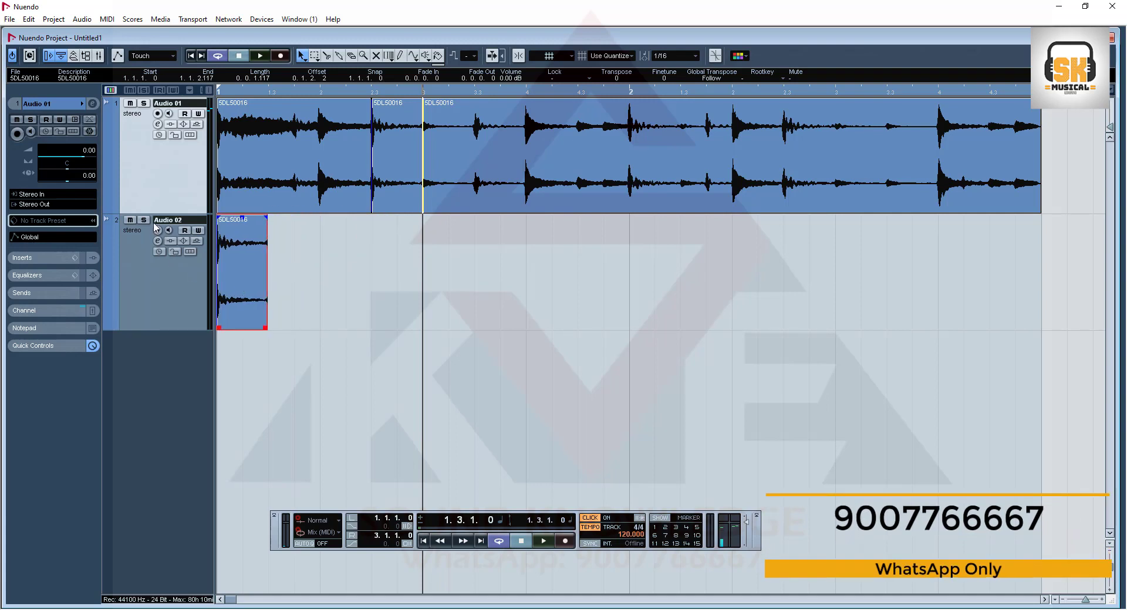
click(130, 220)
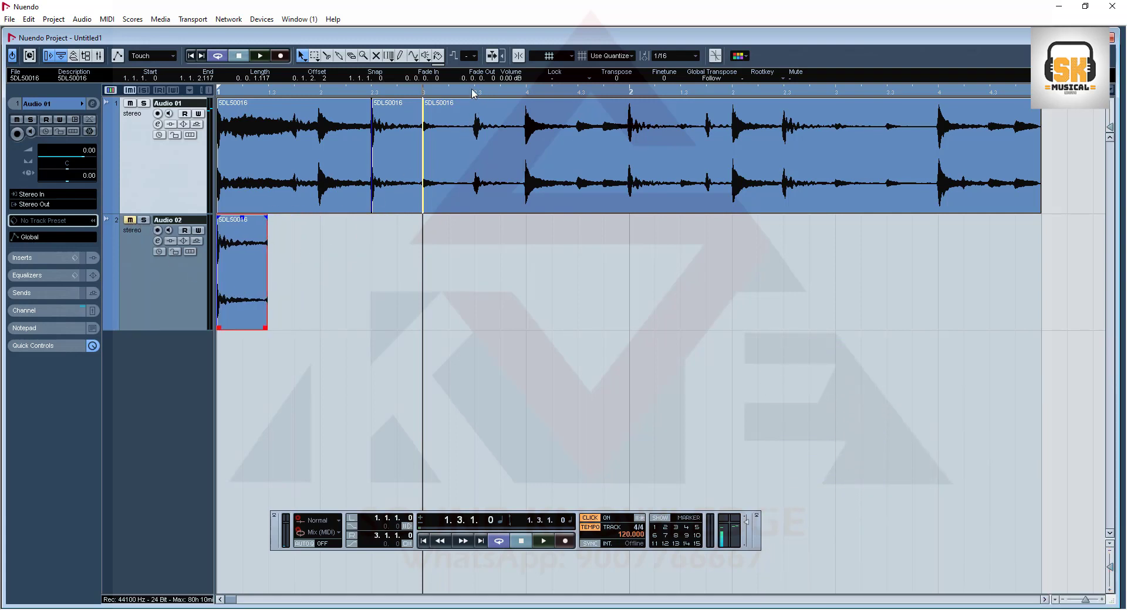
- Play the loop briefly from 1.3.4.104 to audition the loud hit before beat 1.4
click(524, 94)
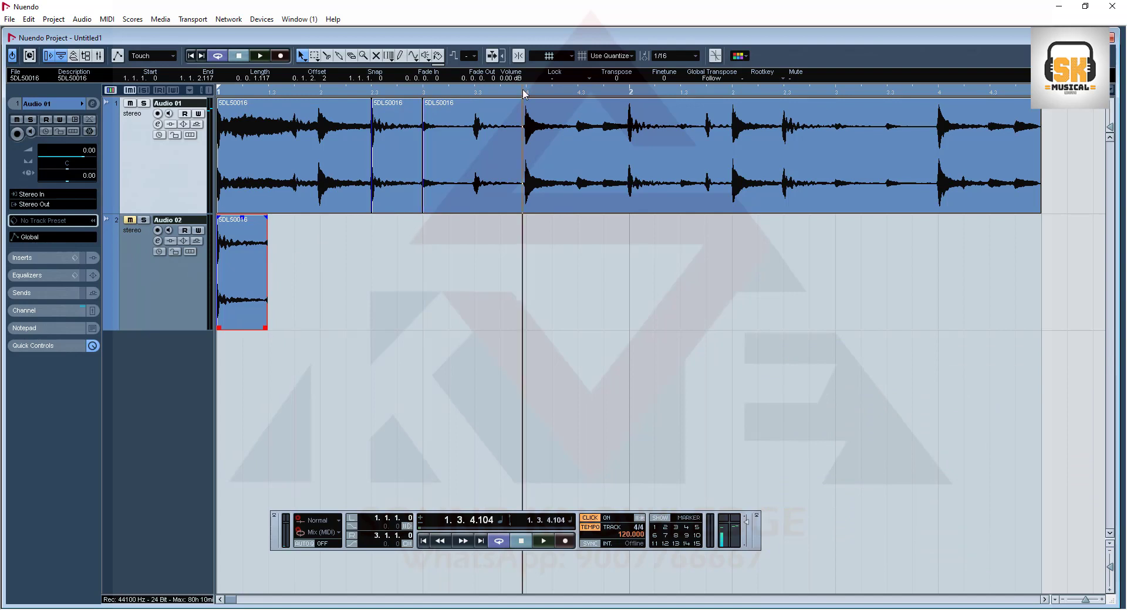
key(space)
key(space)
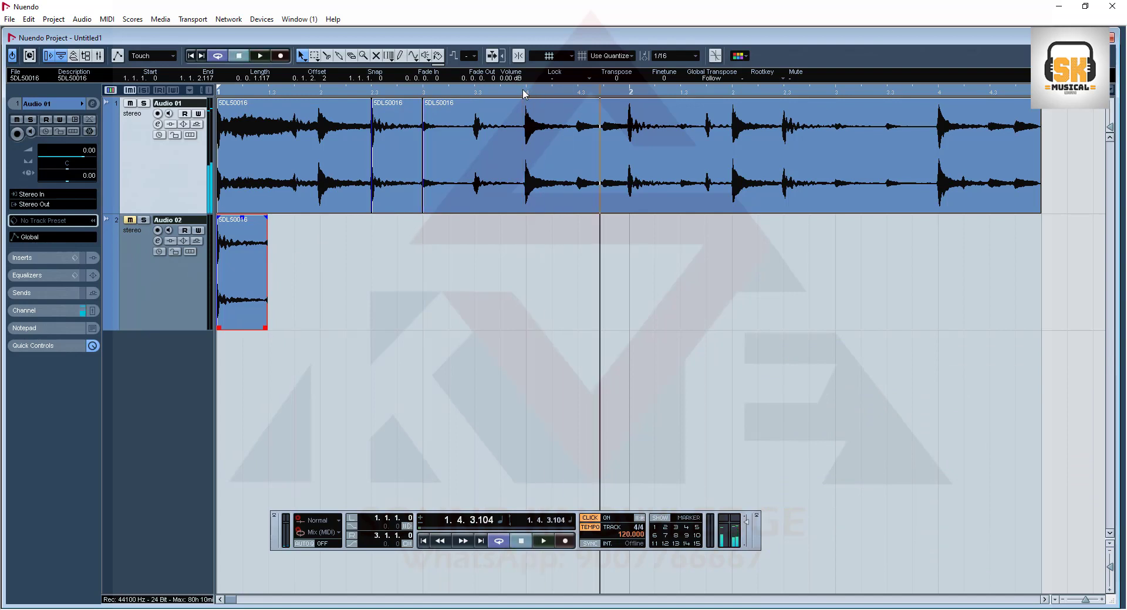
- Split the last SDL50016 event on Audio 01 at 1.3.4.118, just before the loud hit
click(326, 56)
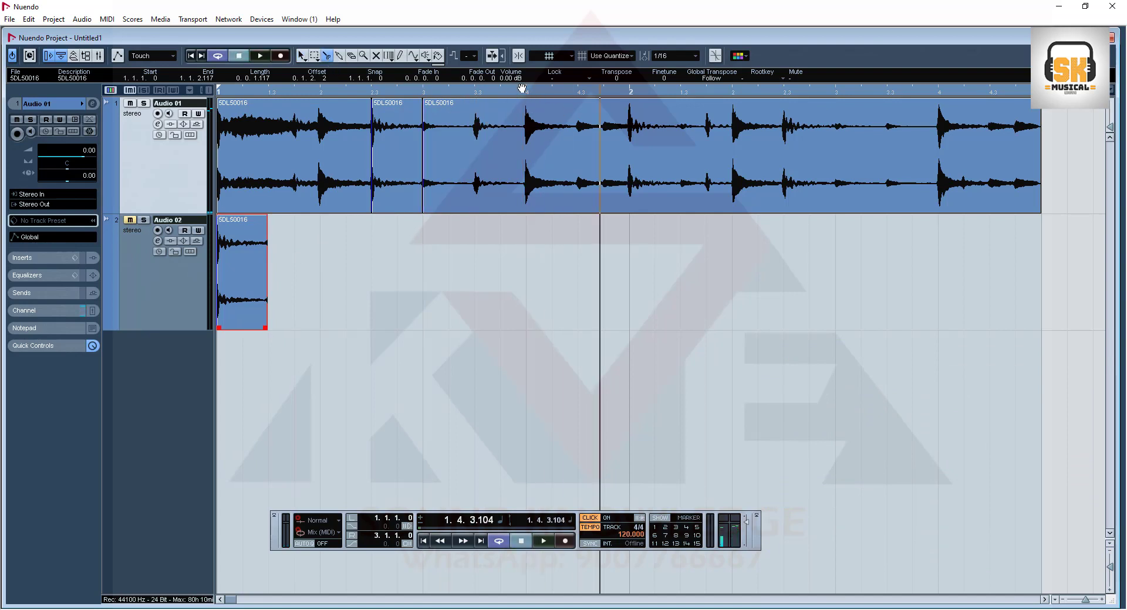
drag(524, 92, 527, 161)
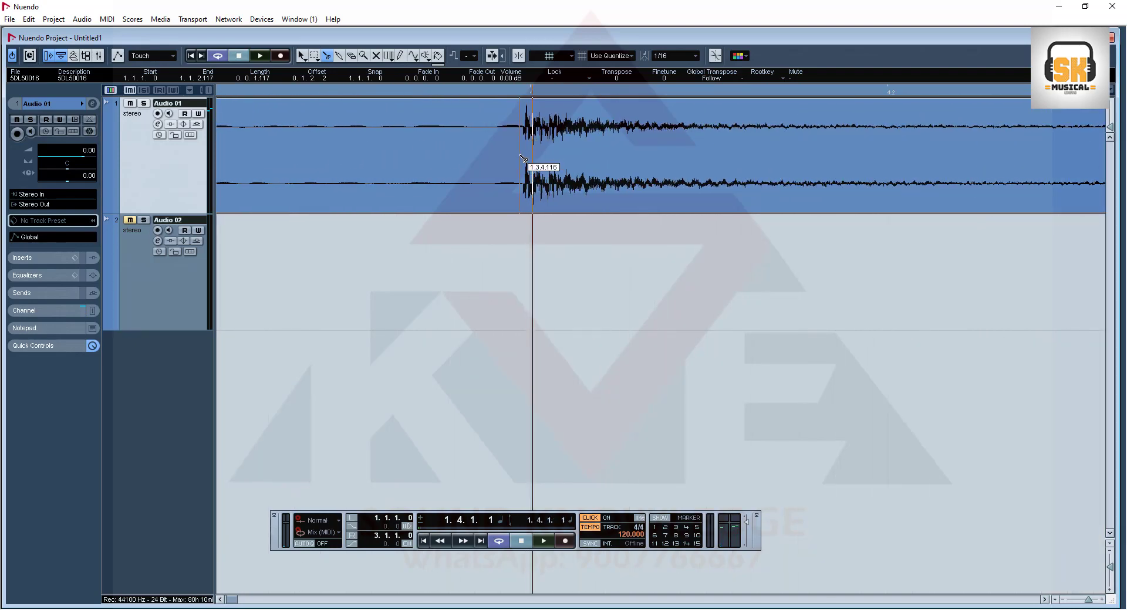
drag(515, 92, 514, 147)
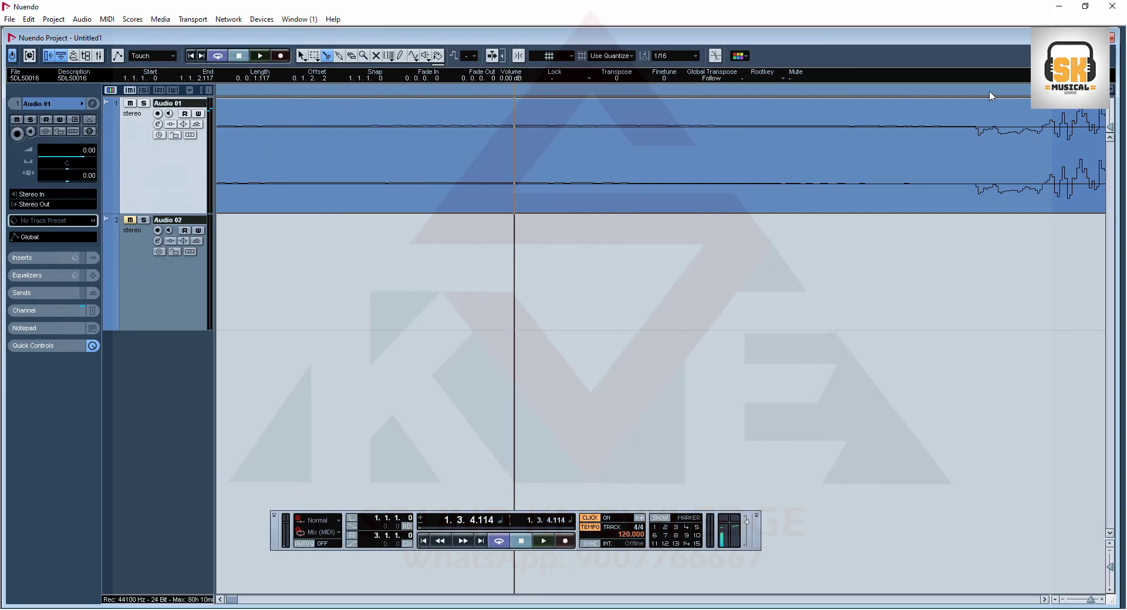
drag(989, 93, 992, 133)
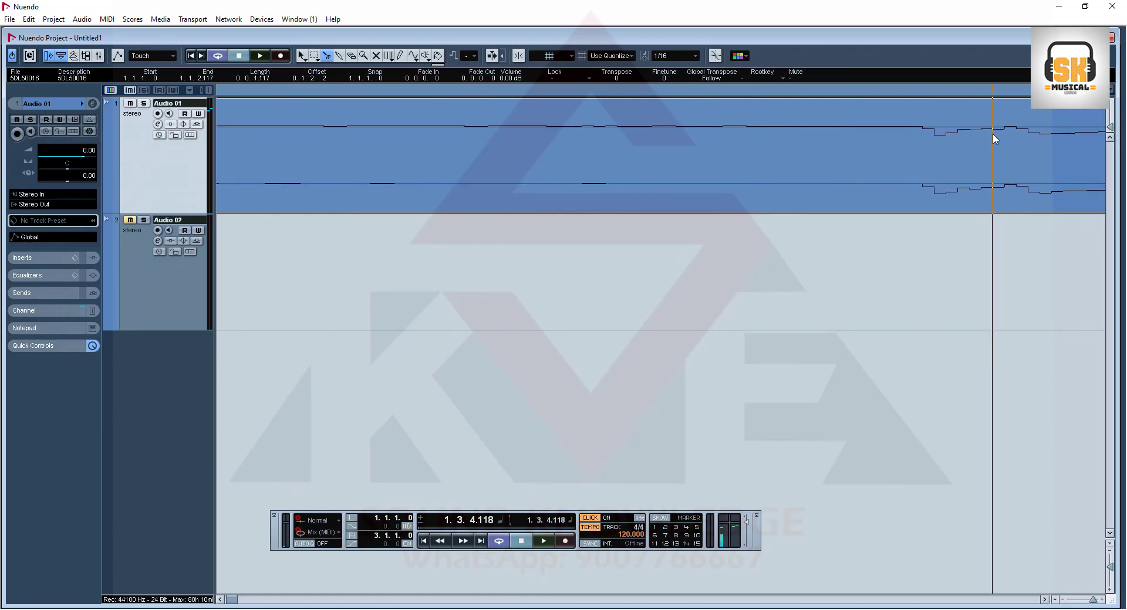
click(921, 150)
key(h)
key(h)
key(h)
key(h)
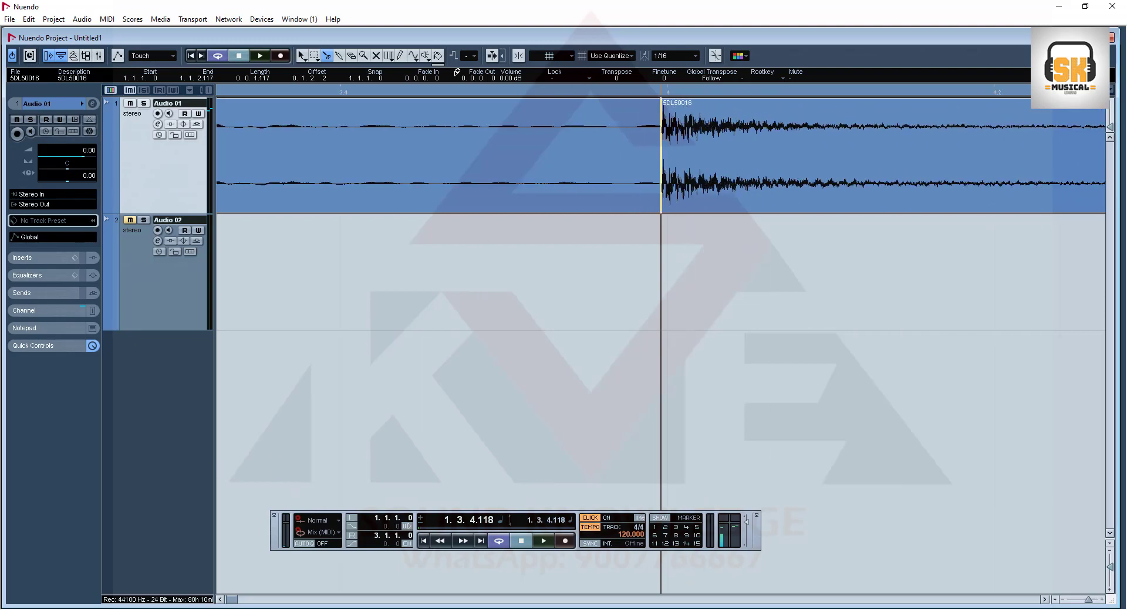
key(g)
key(g)
key(g)
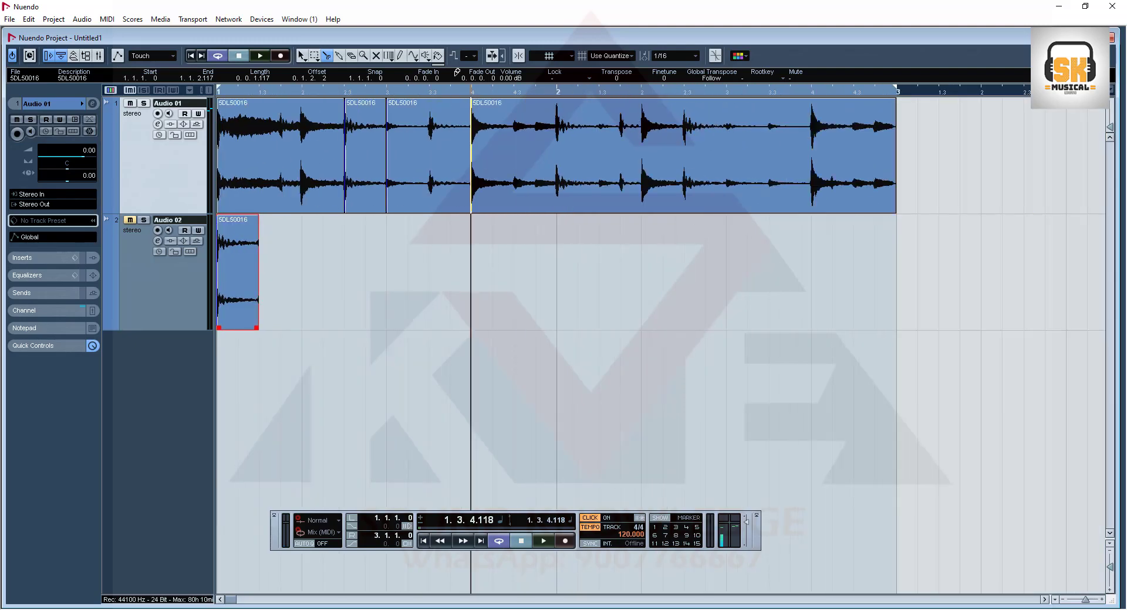
- Enlarge the Audio 01 track, split its last event at 1.4.2.119 where the next hit begins, and return to the Object Selection tool
click(511, 94)
key(h)
key(h)
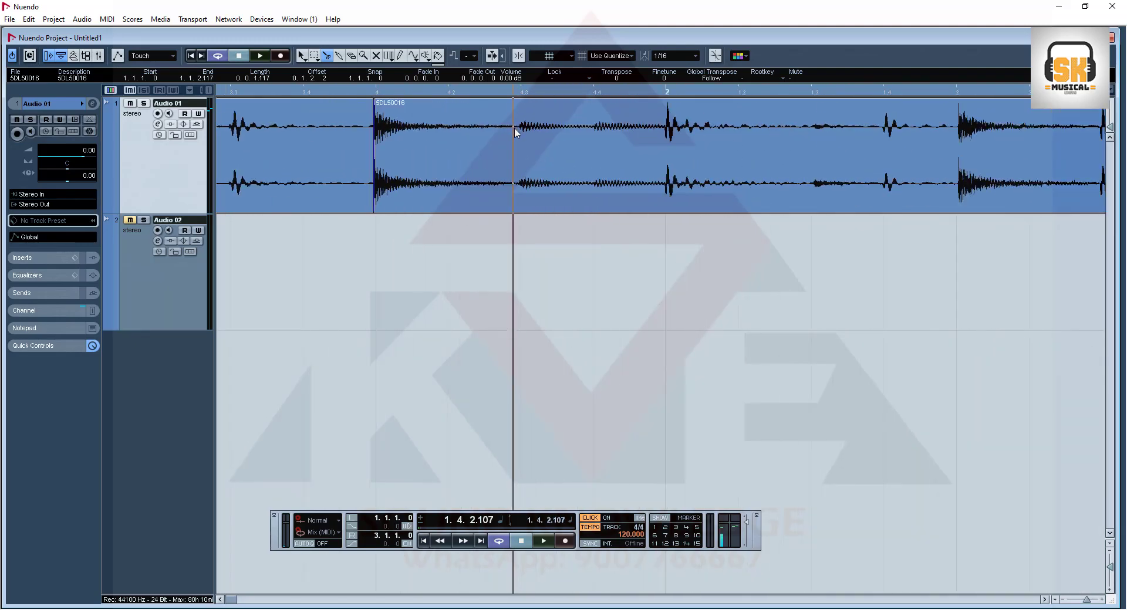
key(h)
key(h)
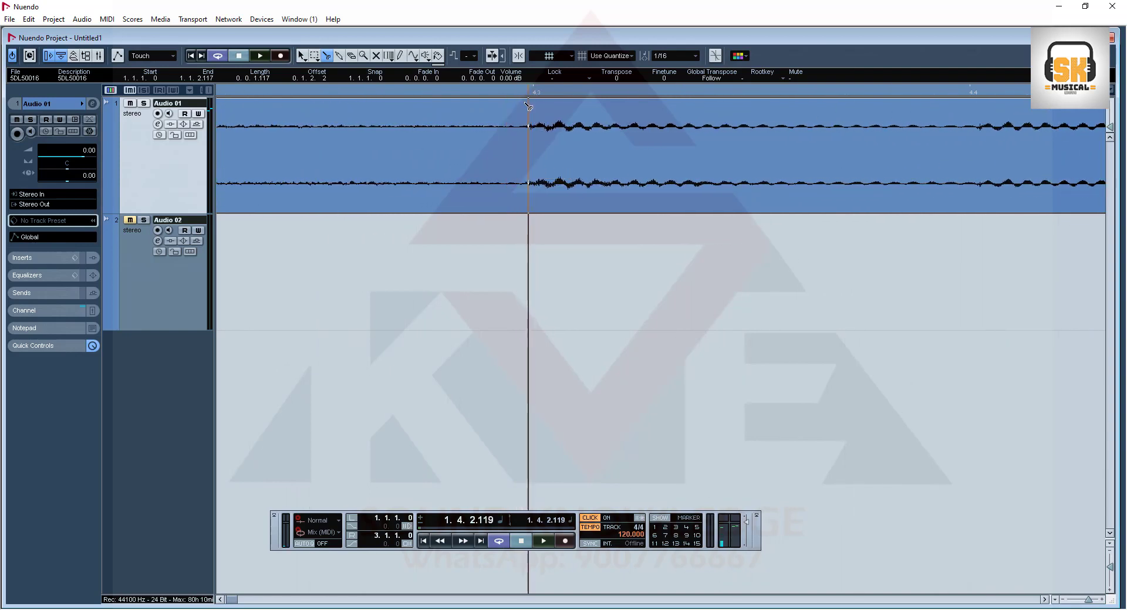
key(h)
key(h)
key(h)
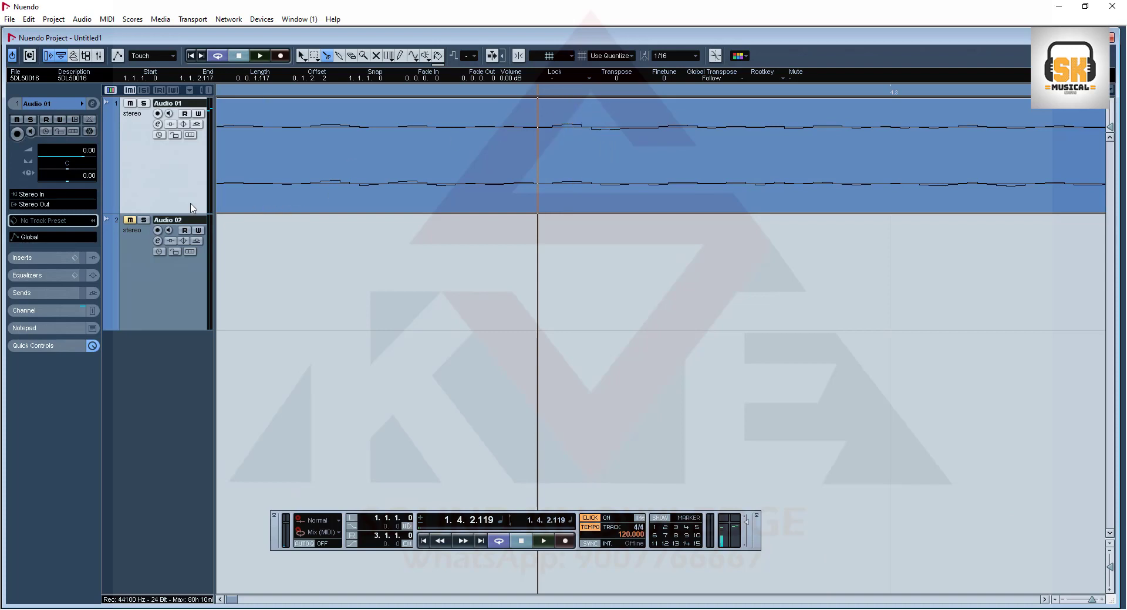
drag(194, 212, 195, 404)
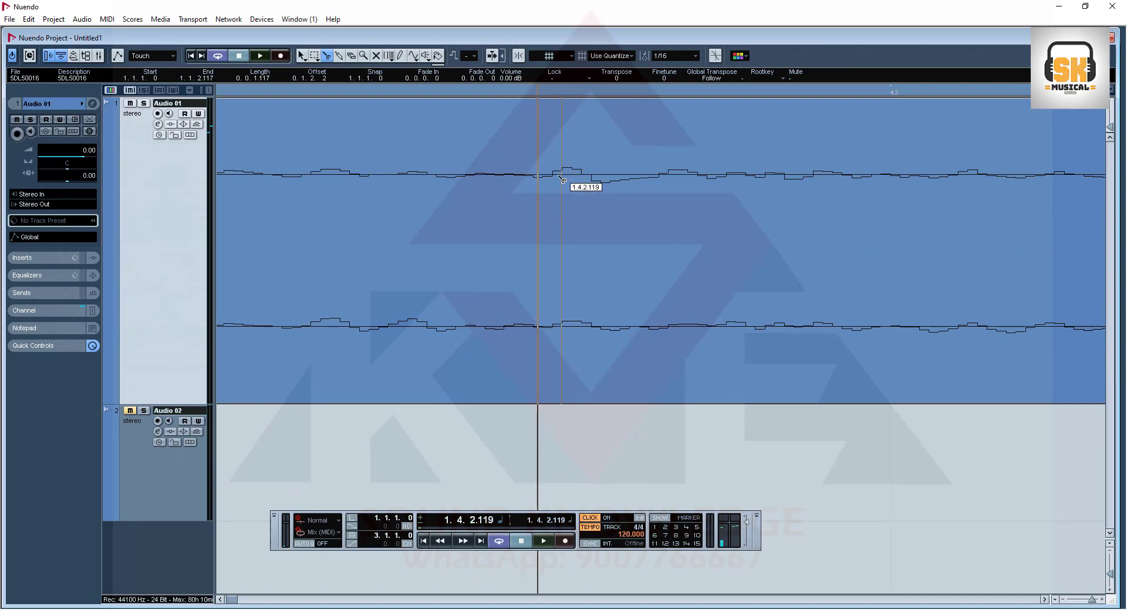
click(506, 202)
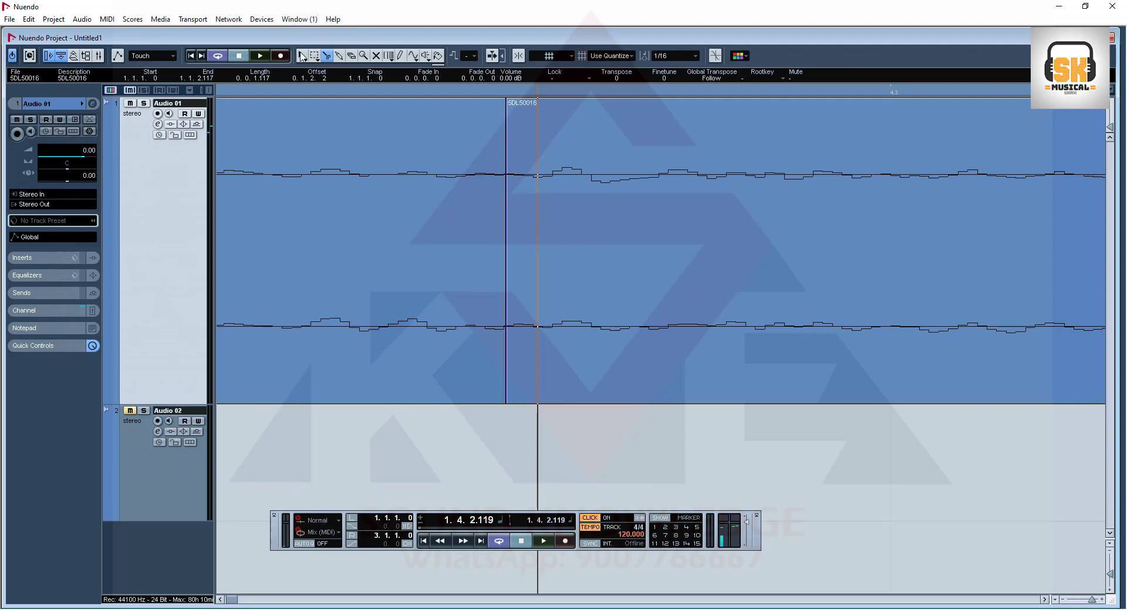
click(302, 56)
- Copy the slice between 1.3.4.118 and 1.4.2.119 onto the Audio 02 track at 1.1.3.79, behind the first slice
key(g)
key(g)
key(g)
key(g)
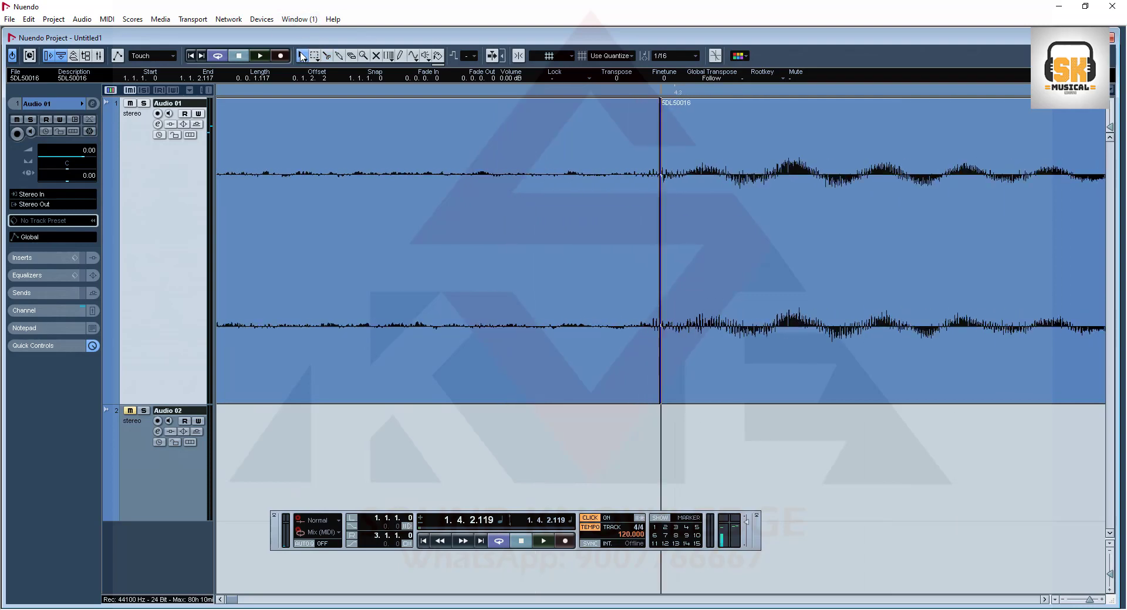
key(h)
key(h)
key(h)
key(h)
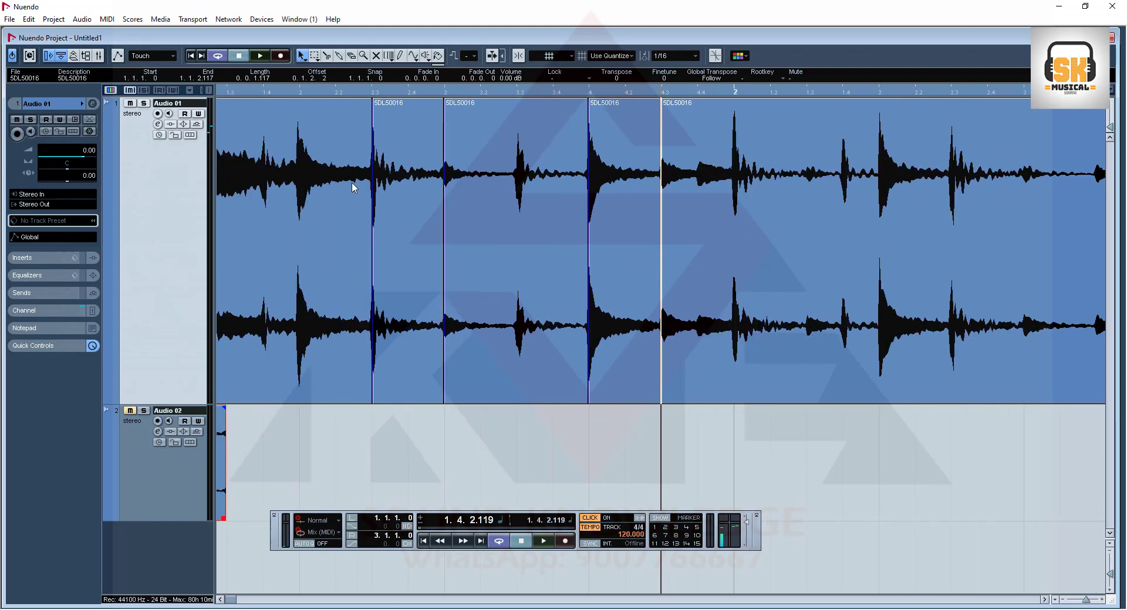
click(622, 281)
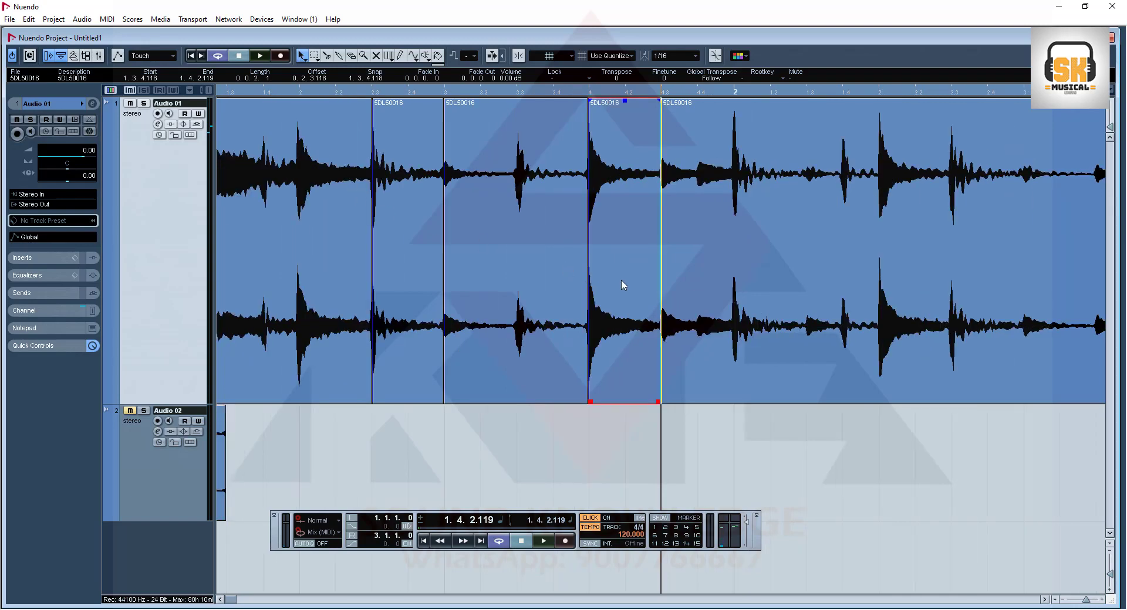
drag(621, 284, 510, 488)
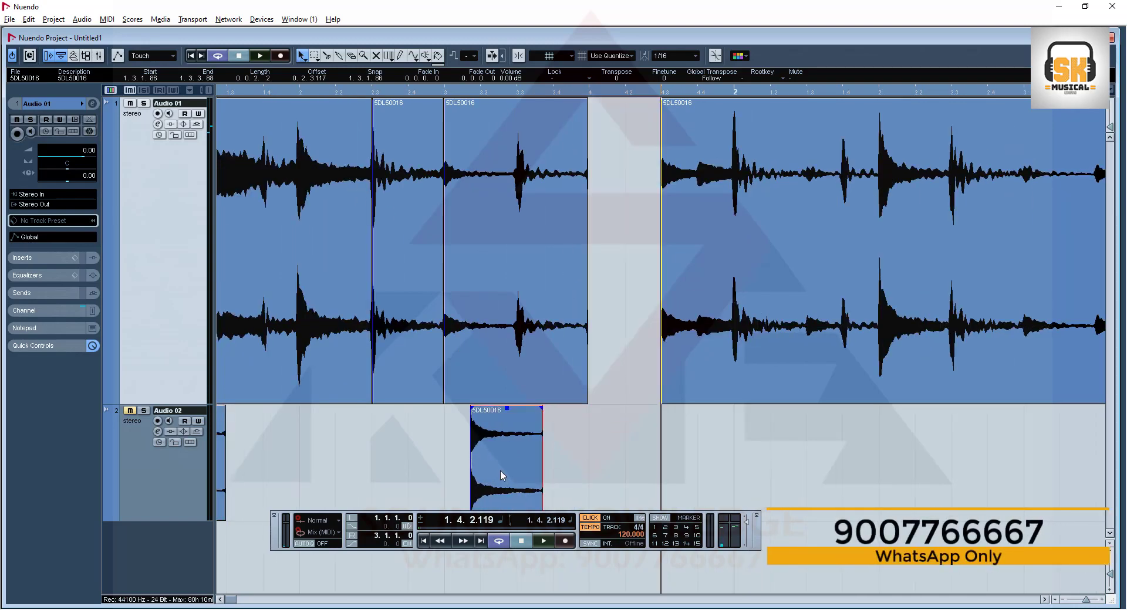
key(ctrl+z)
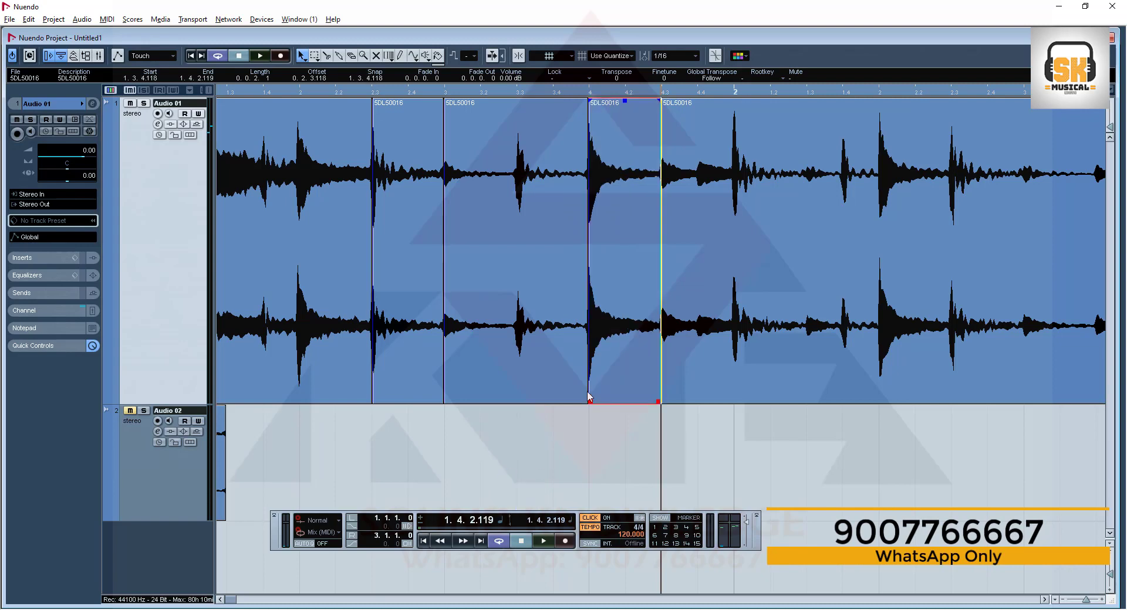
drag(608, 382, 274, 458)
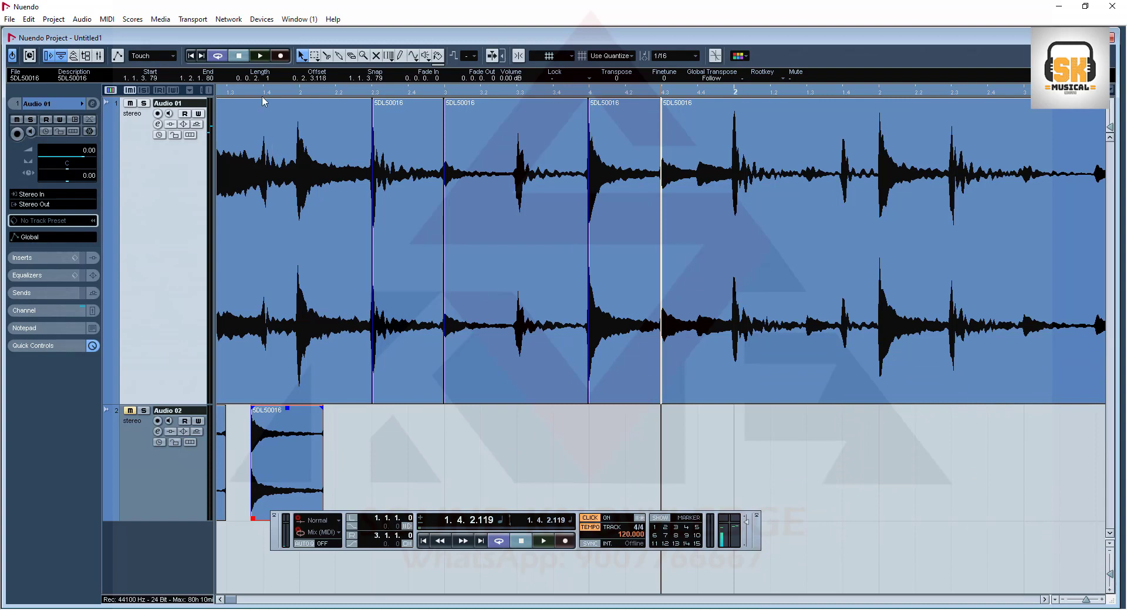
- Reduce the Audio 01 track to minimum height and select Audio 02, with the project cursor at 1.1.1.0
drag(258, 97, 196, 100)
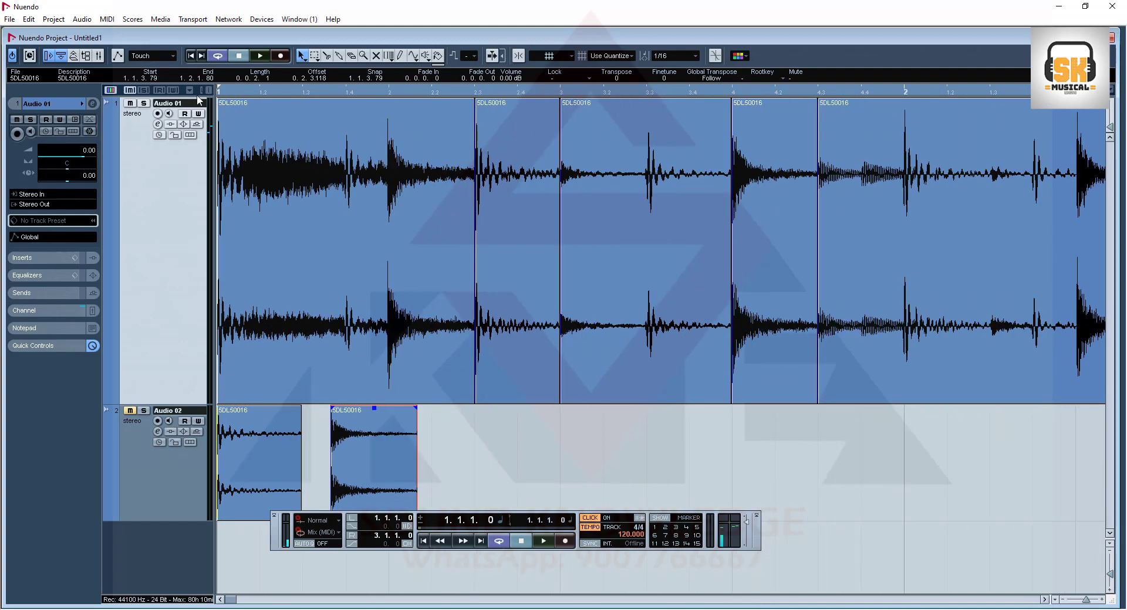
drag(281, 540, 283, 571)
key(g)
key(g)
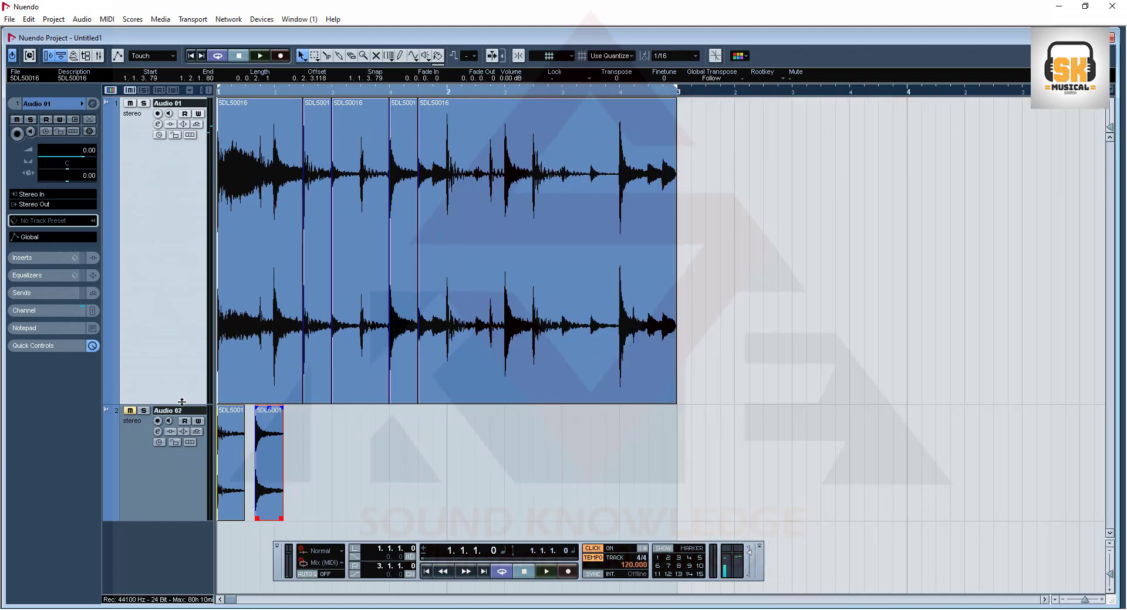
drag(179, 405, 210, 104)
click(182, 194)
click(218, 93)
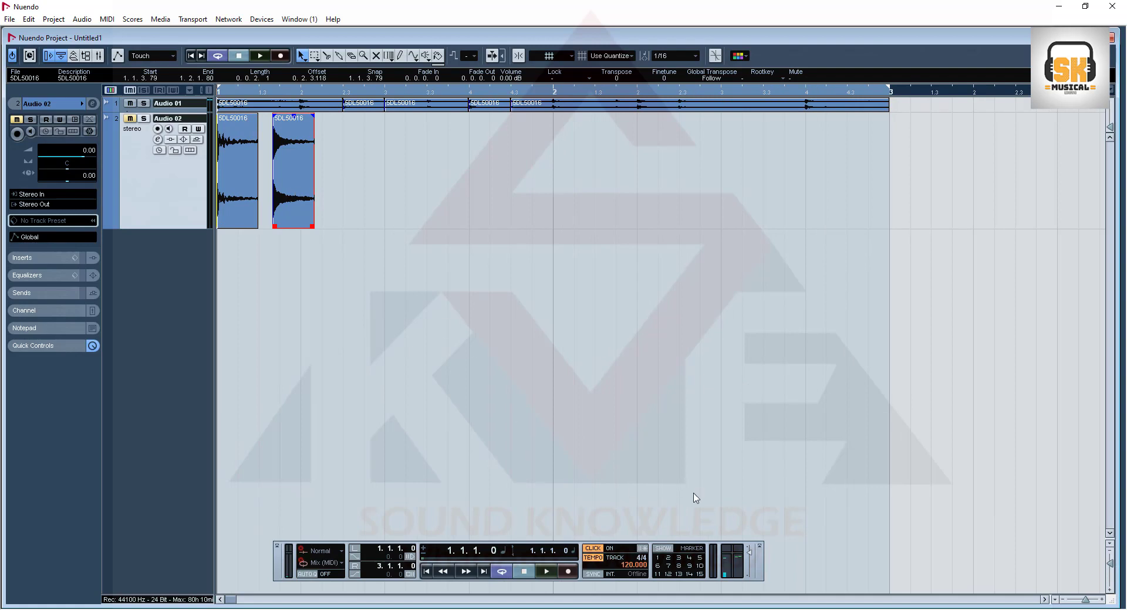
- Switch to fixed tempo with a 3/4 time signature and place the project cursor at bar 2
click(593, 558)
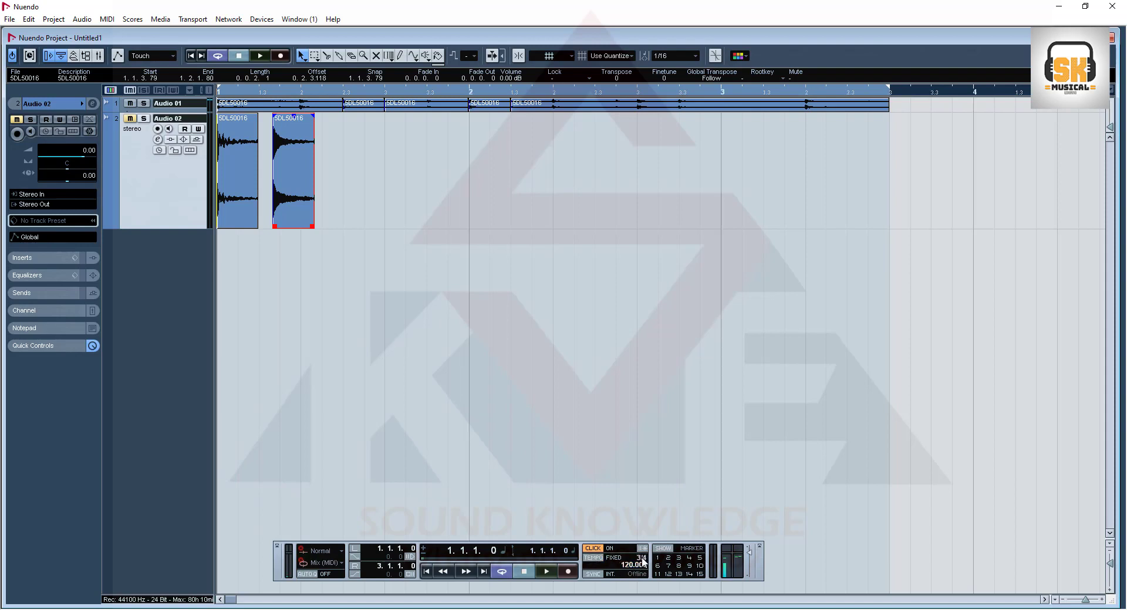
click(470, 92)
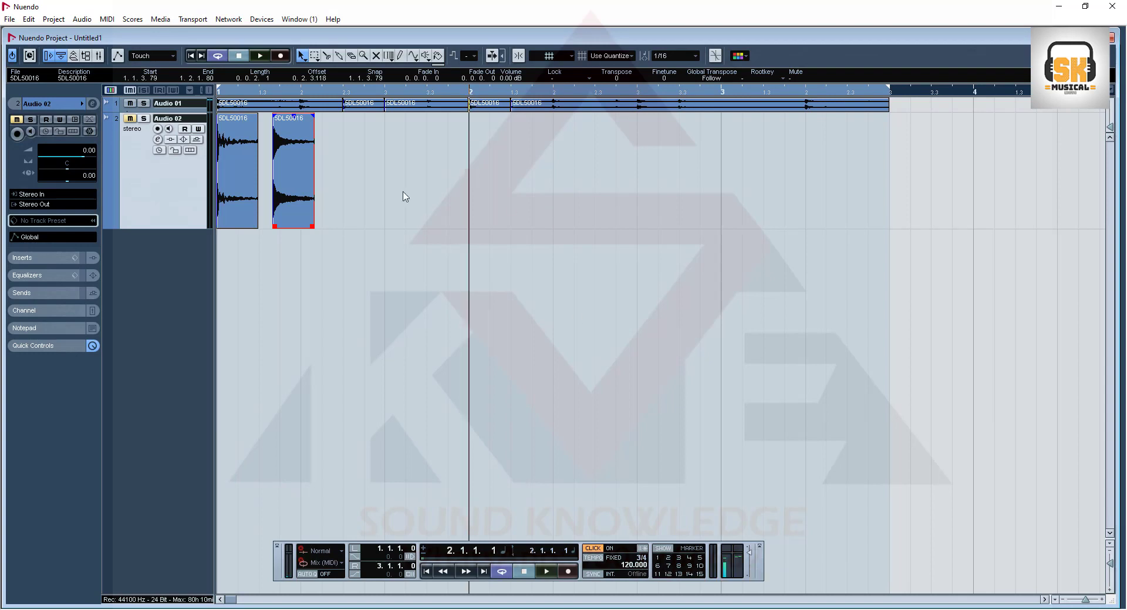
- Move the second drum slice on Audio 02 to the second beat of bar 1 and deselect it
click(245, 185)
drag(298, 198, 326, 201)
click(458, 144)
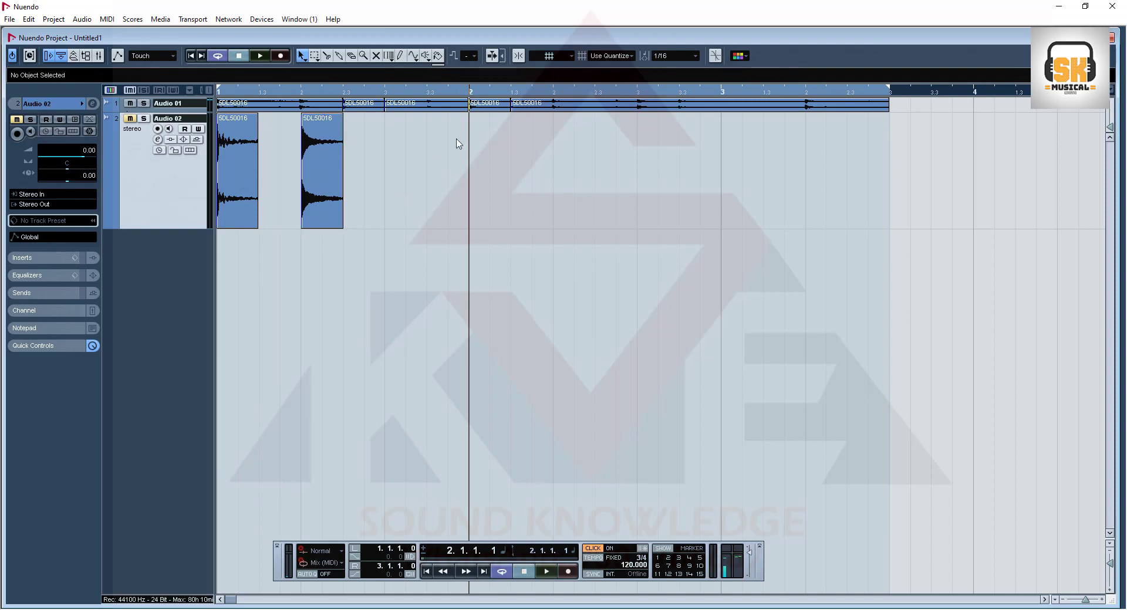
- Turn on Snap with the grid set to Beat and copy the second slice to the third beat of bar 1
click(519, 57)
click(621, 56)
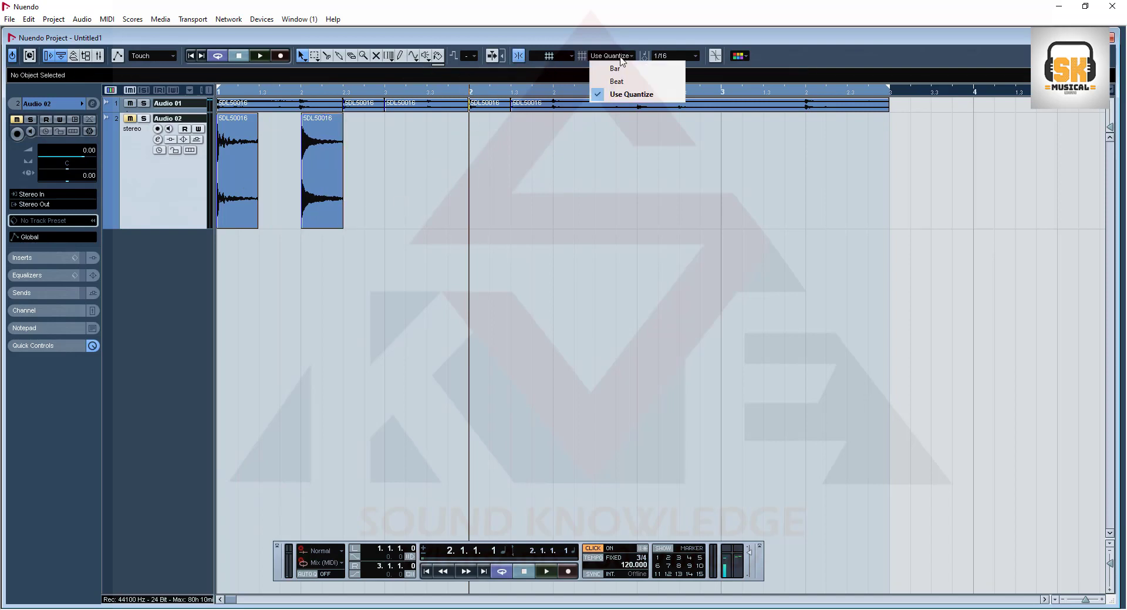
click(617, 82)
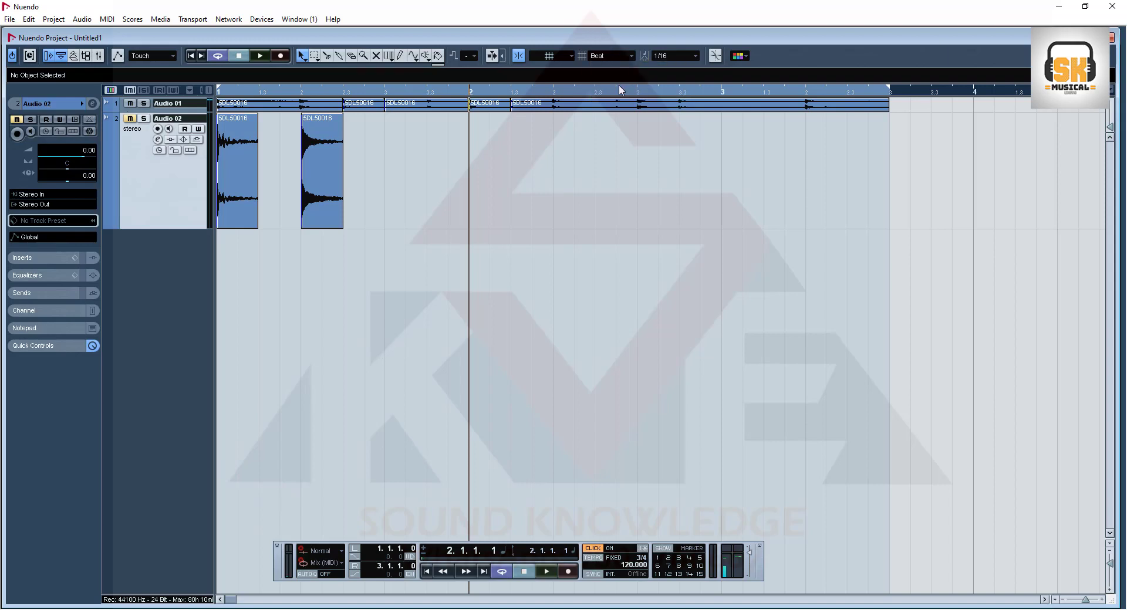
drag(317, 202, 392, 204)
click(248, 200)
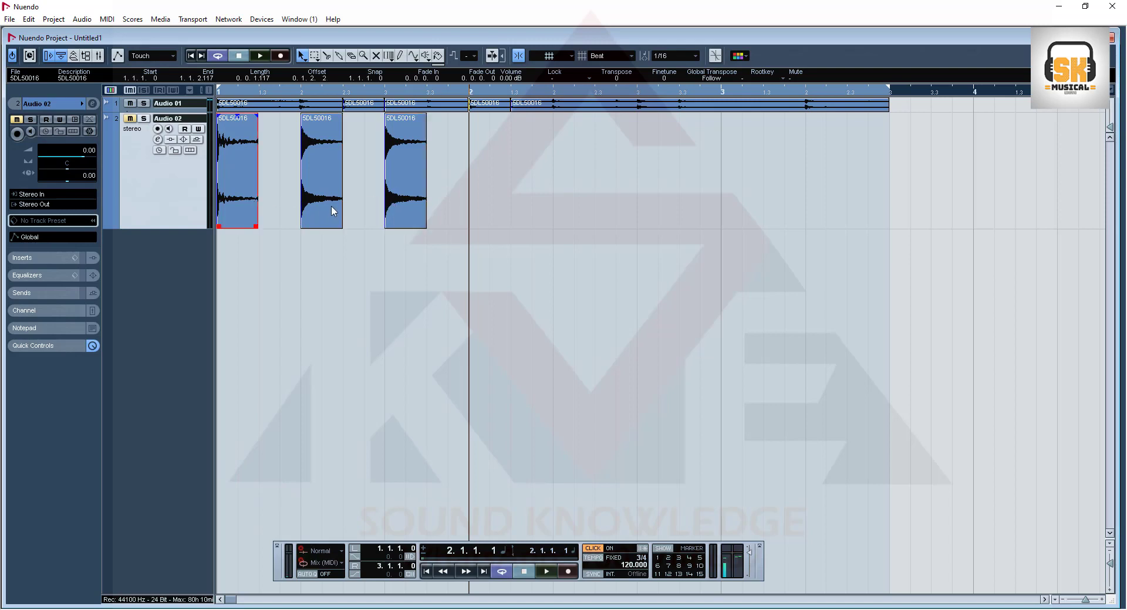
- Glue the three drum slices on Audio 02 into a single audio part and return to the selection tool
click(339, 56)
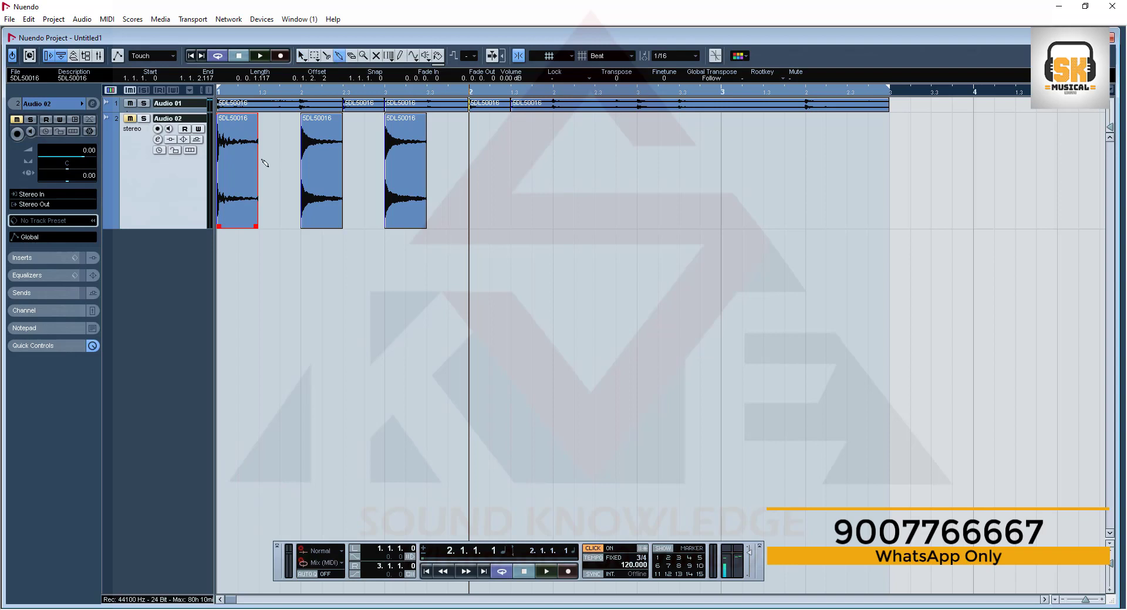
click(253, 168)
click(253, 168)
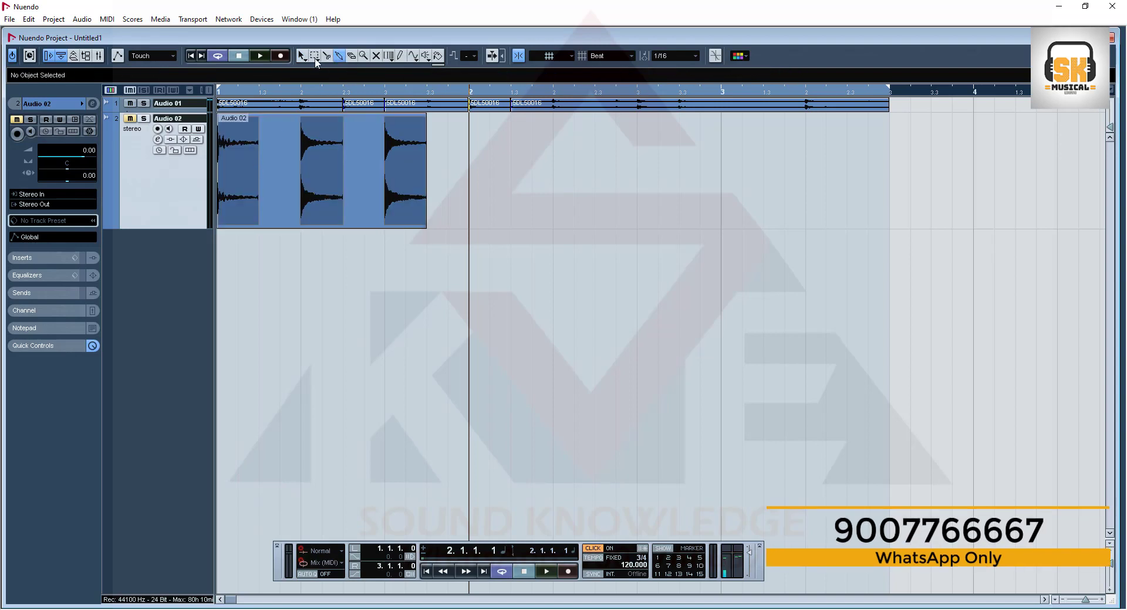
key(1)
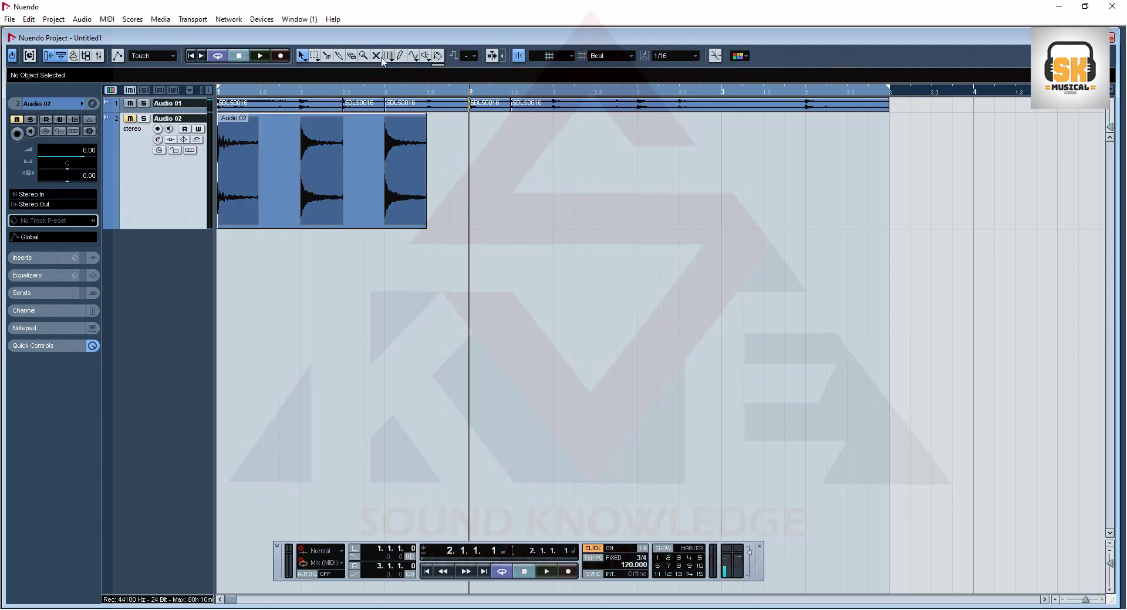
- Draw a part from 1.3.1 to 2.1.1 on Audio 02 and glue it to the drum part so it fills bar 1
click(402, 56)
drag(436, 179, 451, 188)
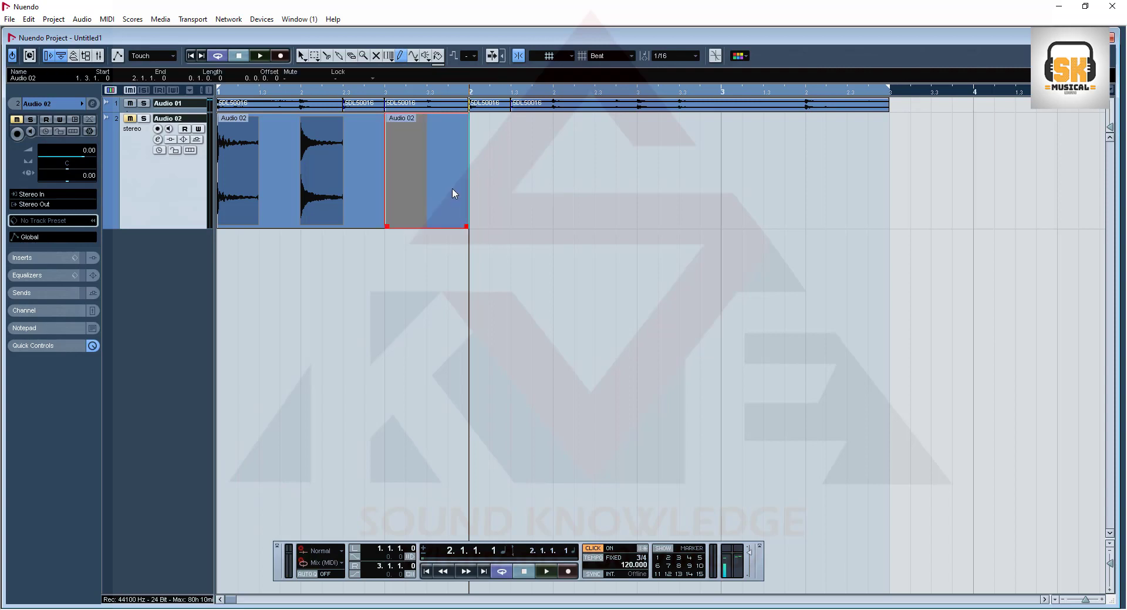
click(339, 56)
click(405, 182)
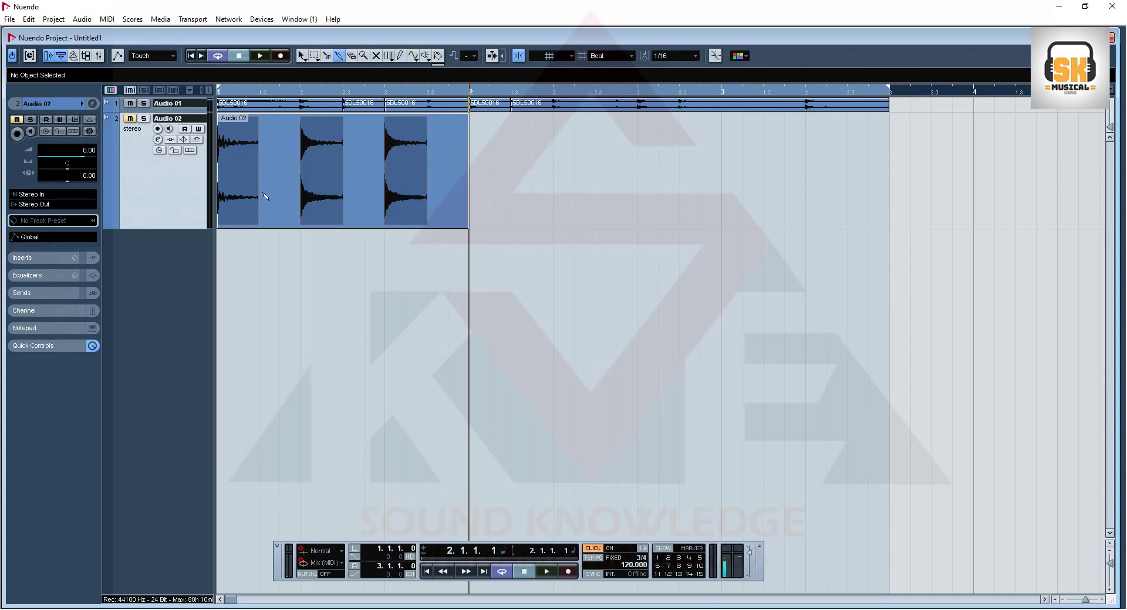
click(301, 56)
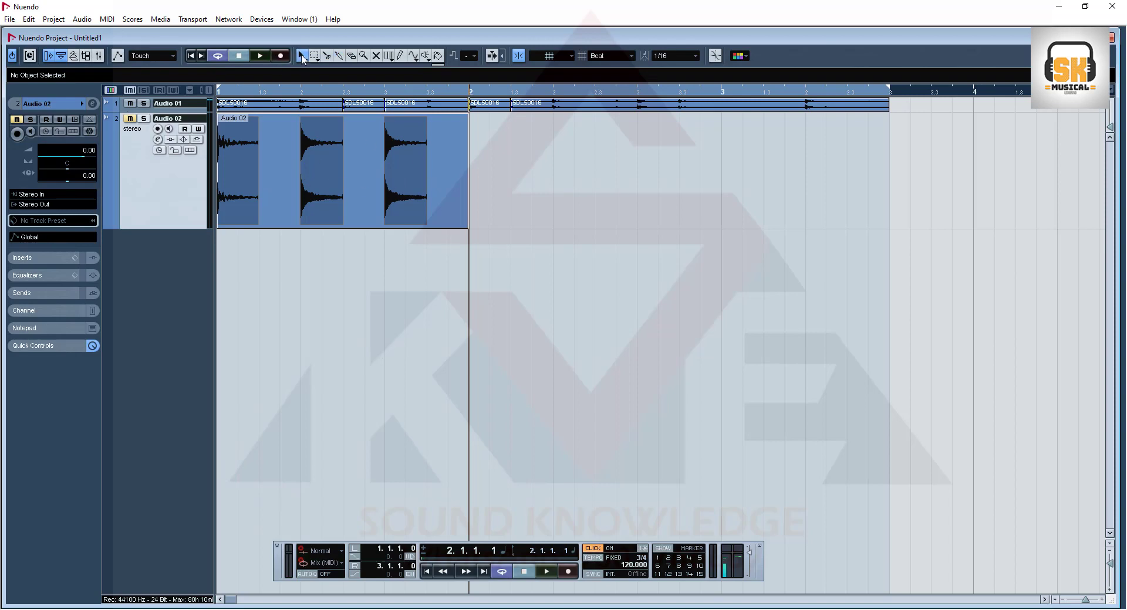
- Duplicate the one-bar drum part on Audio 02 into bar 2
click(322, 210)
ctrl+click(322, 206)
click(343, 210)
key(ctrl+d)
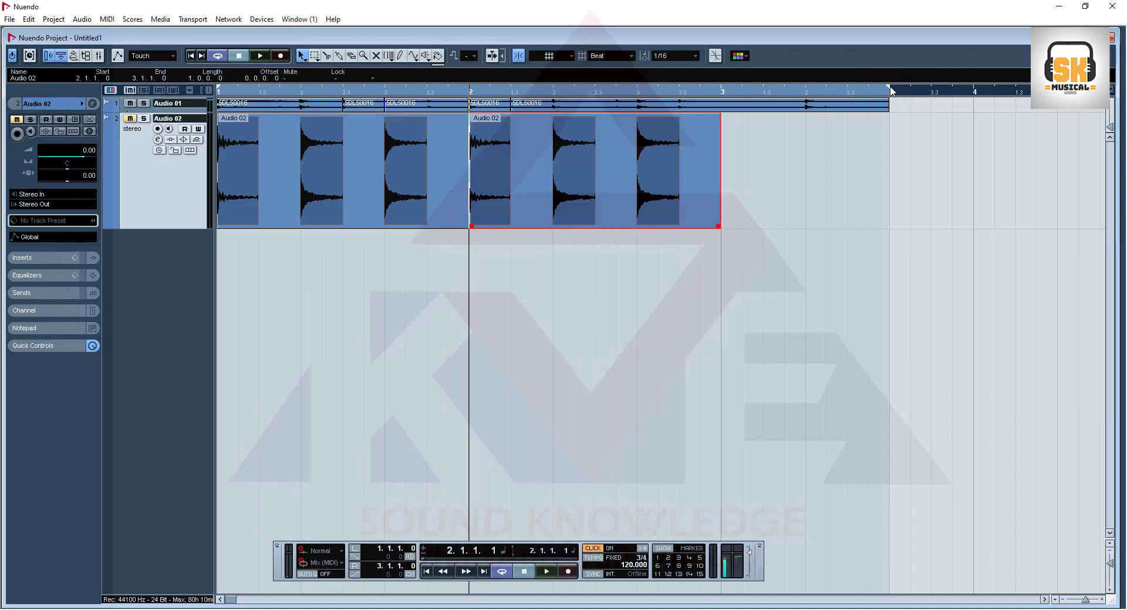
- End the cycle range at bar 3, solo Audio 02 and play back the two-bar drum loop
drag(887, 92, 722, 92)
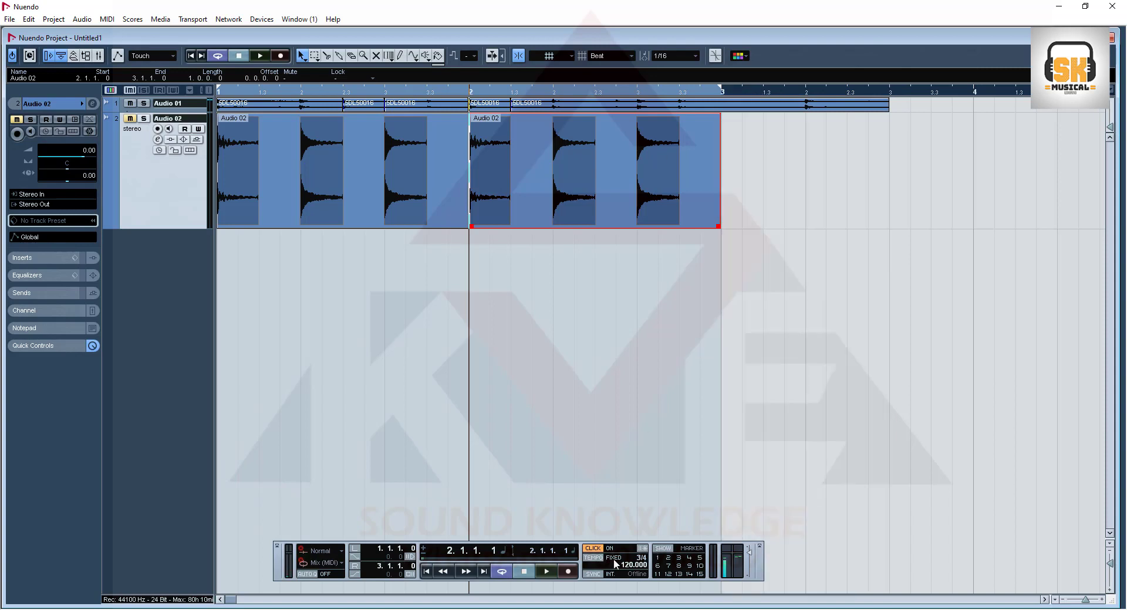
click(415, 191)
click(144, 119)
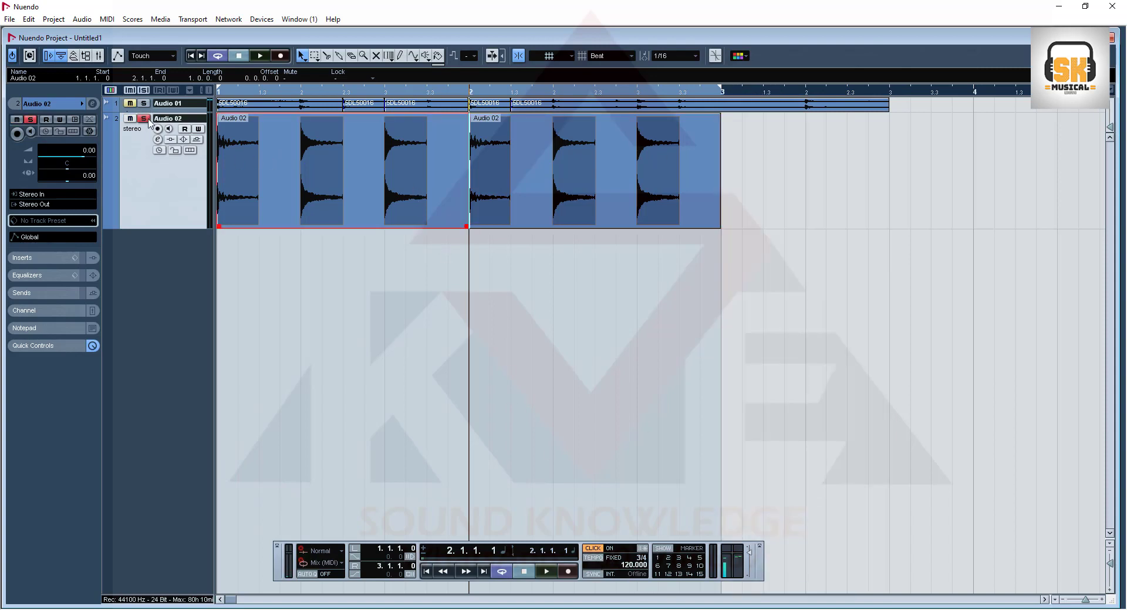
key(space)
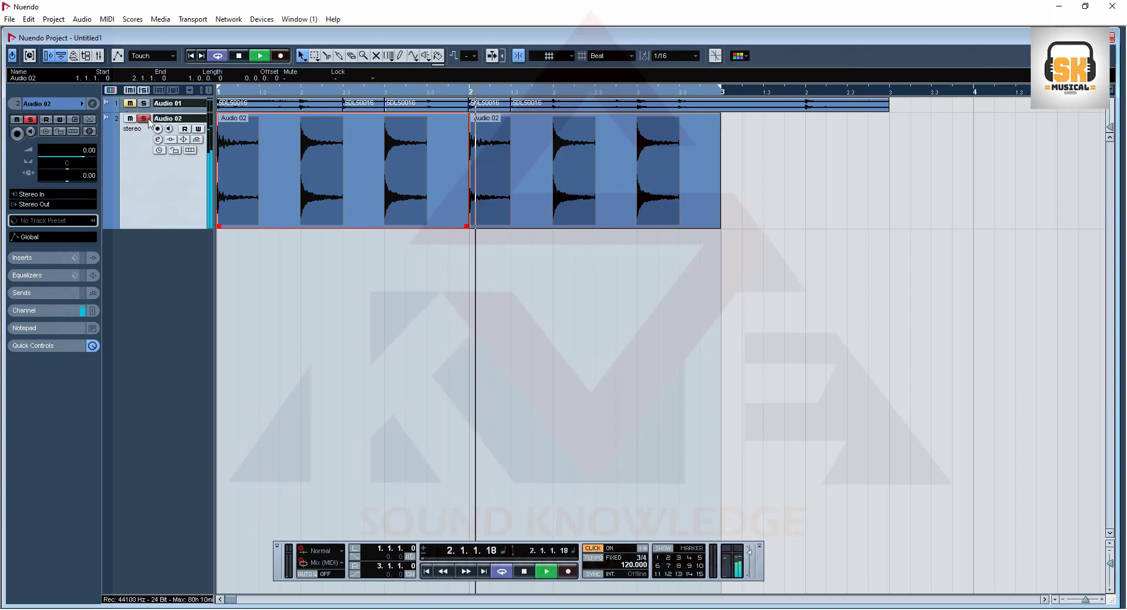
key(space)
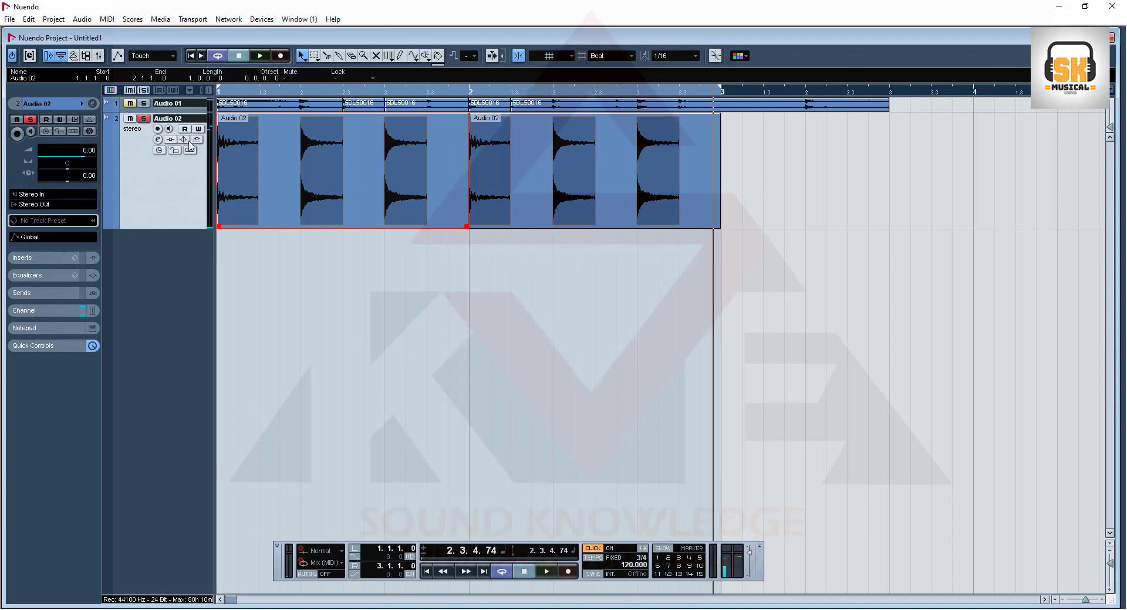
click(189, 109)
click(319, 174)
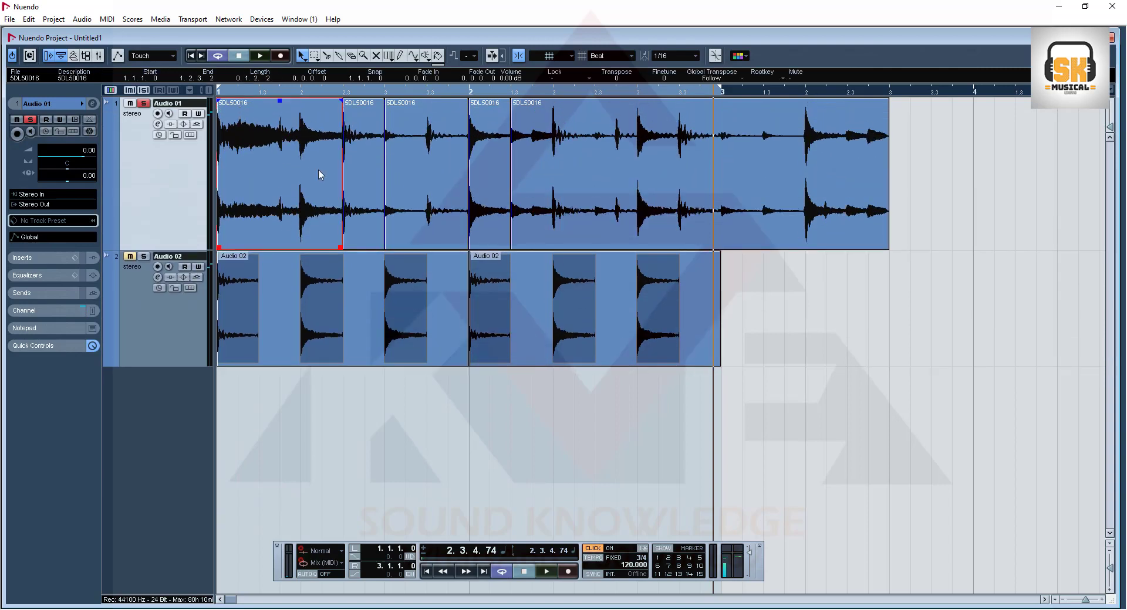
click(330, 317)
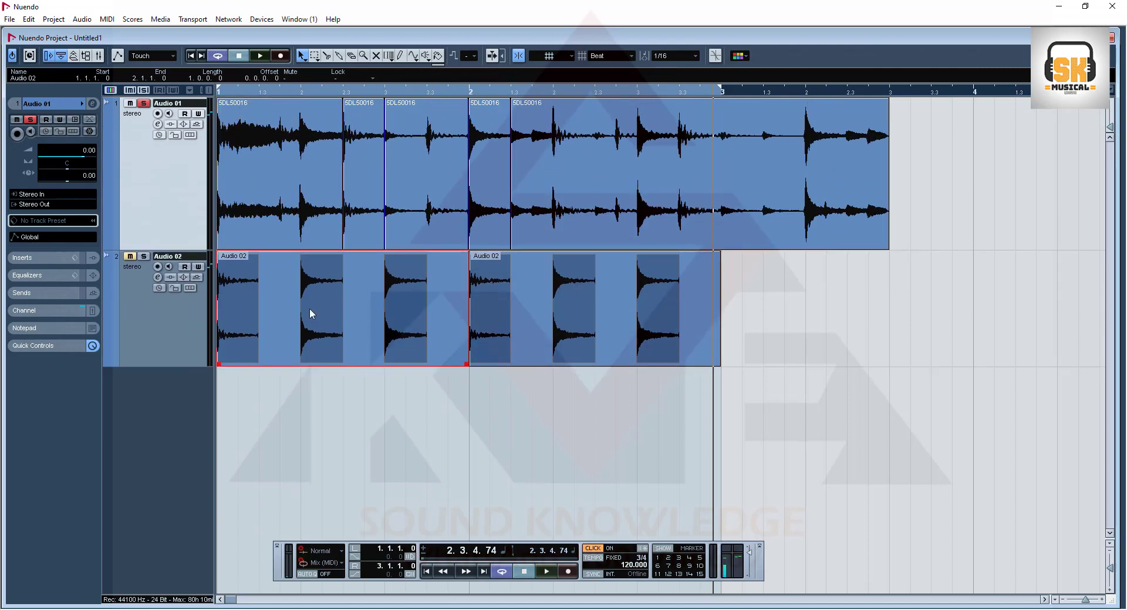
- Add a short fade-out to the end of each of the three drum slices inside the bar 1 part on Audio 02
click(146, 329)
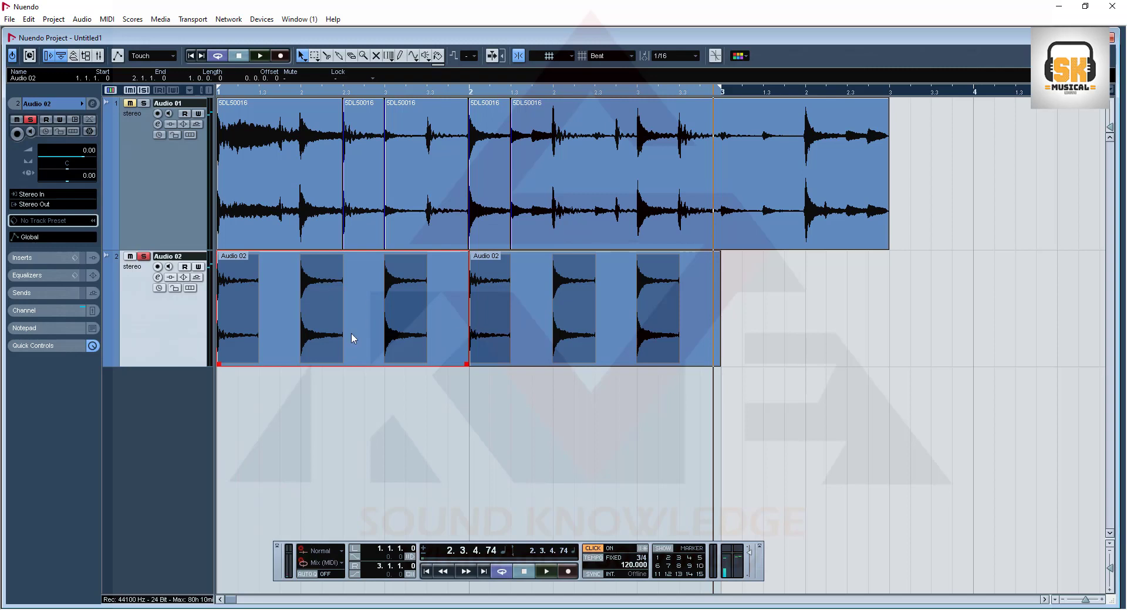
double_click(289, 316)
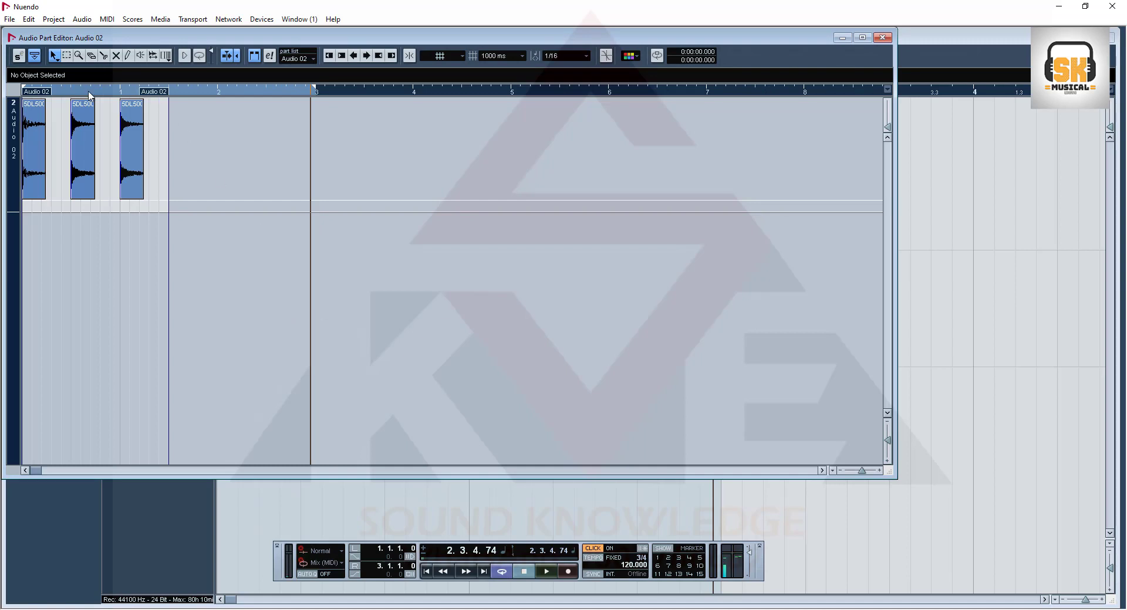
click(101, 141)
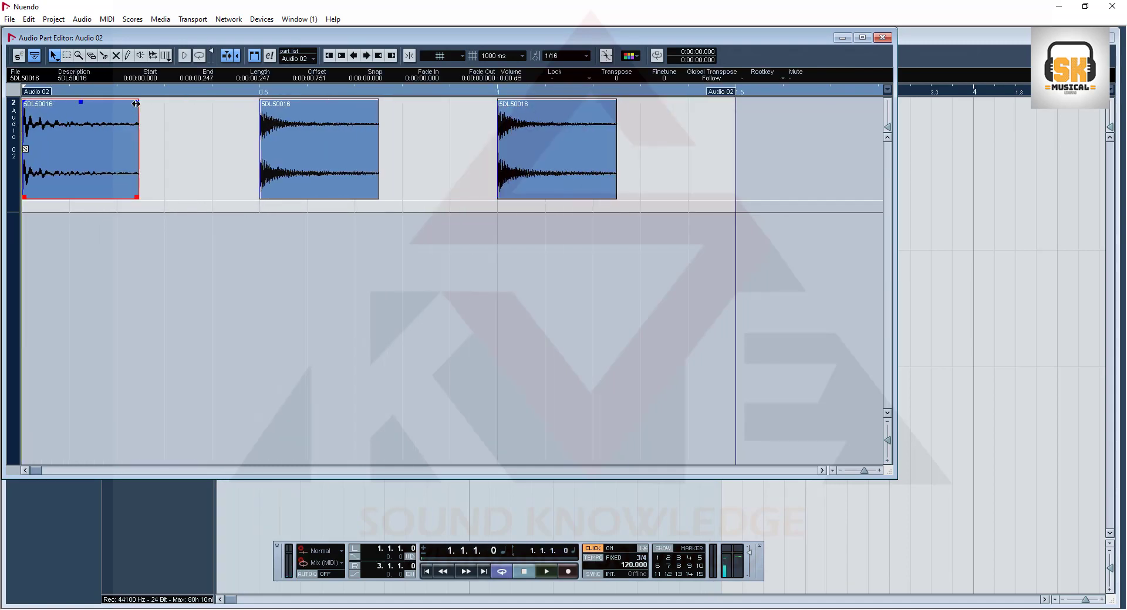
drag(136, 103, 105, 101)
click(343, 131)
drag(376, 103, 344, 104)
click(593, 114)
drag(613, 101, 579, 102)
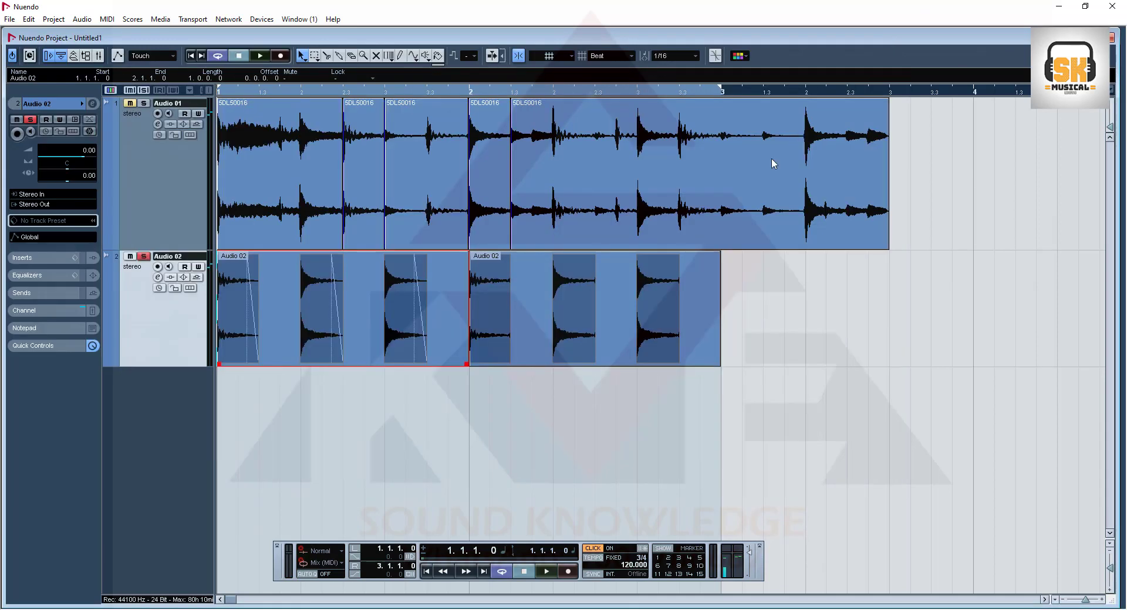
click(882, 37)
- Replace the bar 2 part on Audio 02 with a duplicate of the faded bar 1 part and play the loop
click(587, 297)
key(Delete)
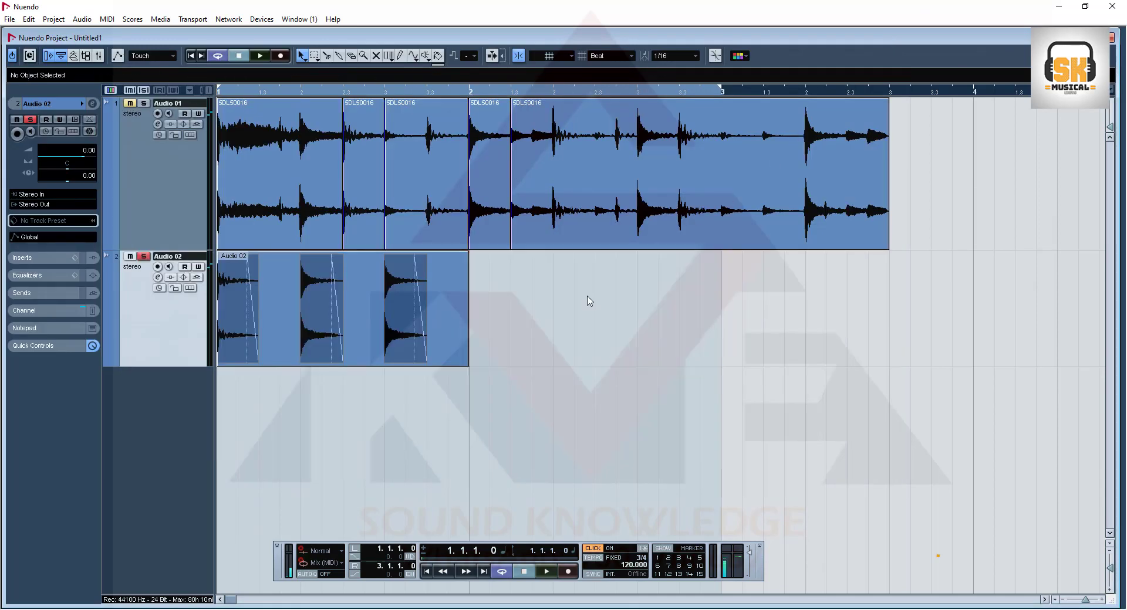
click(404, 301)
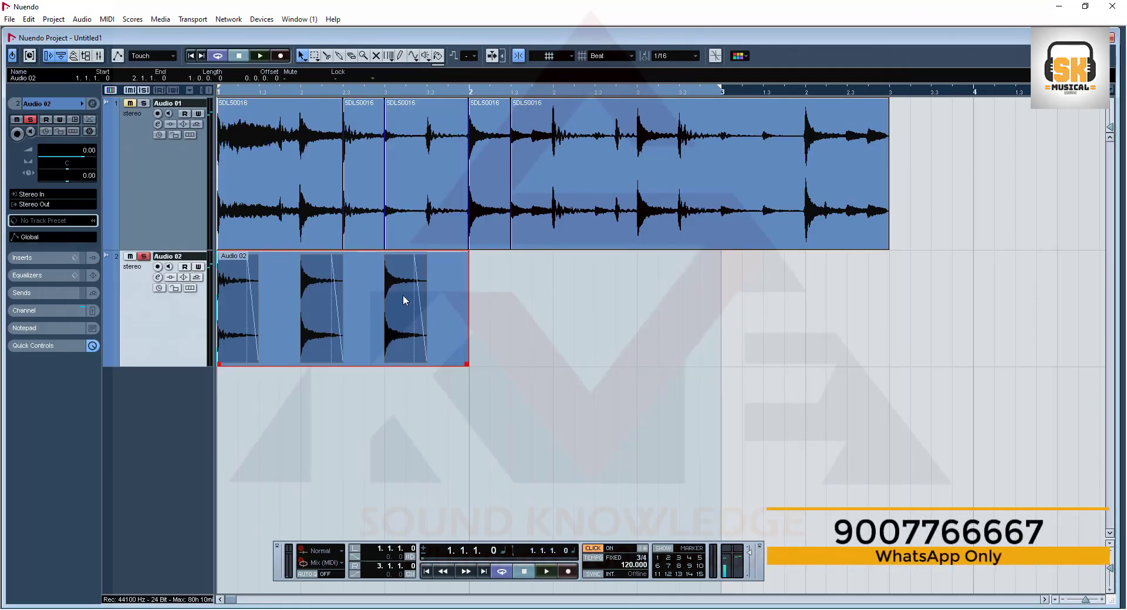
key(ctrl+d)
key(space)
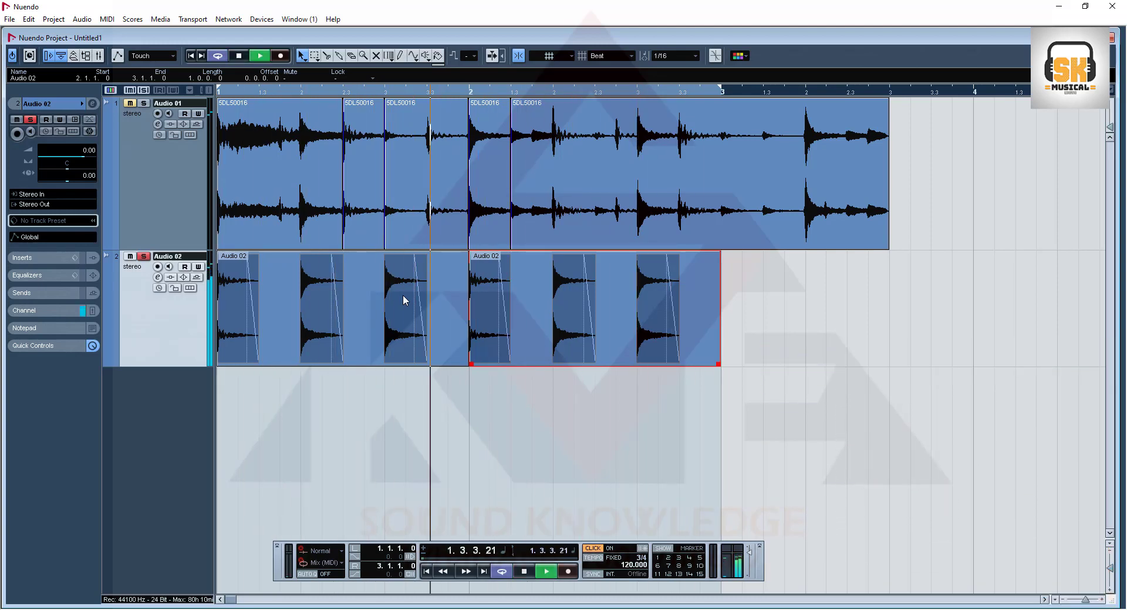
key(space)
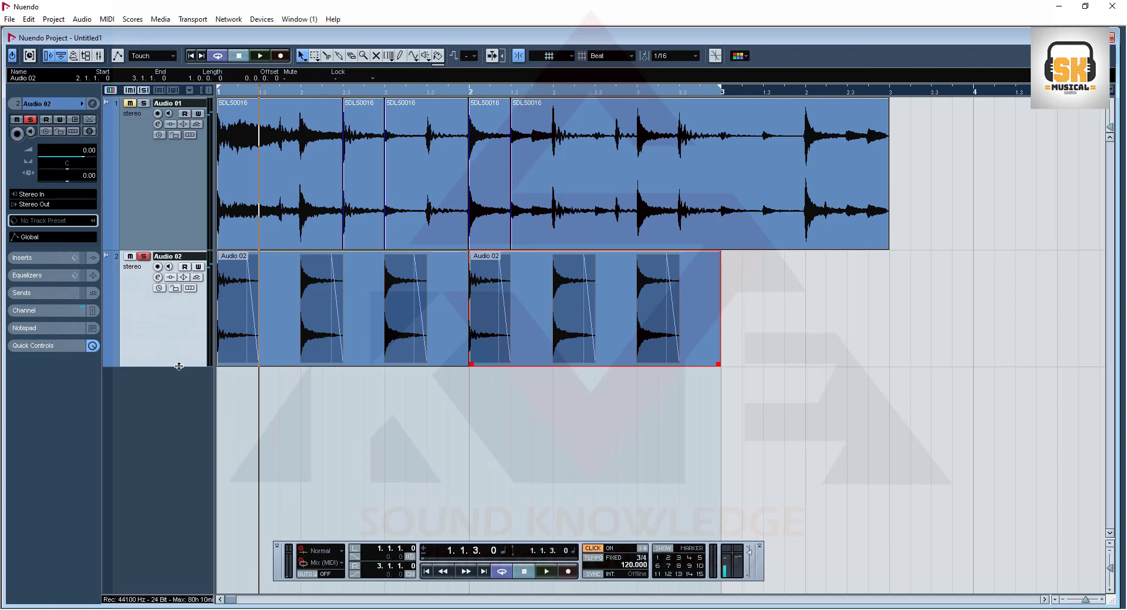
- Reduce the height of the Audio 02 track and add one MIDI track below it
drag(179, 367, 181, 319)
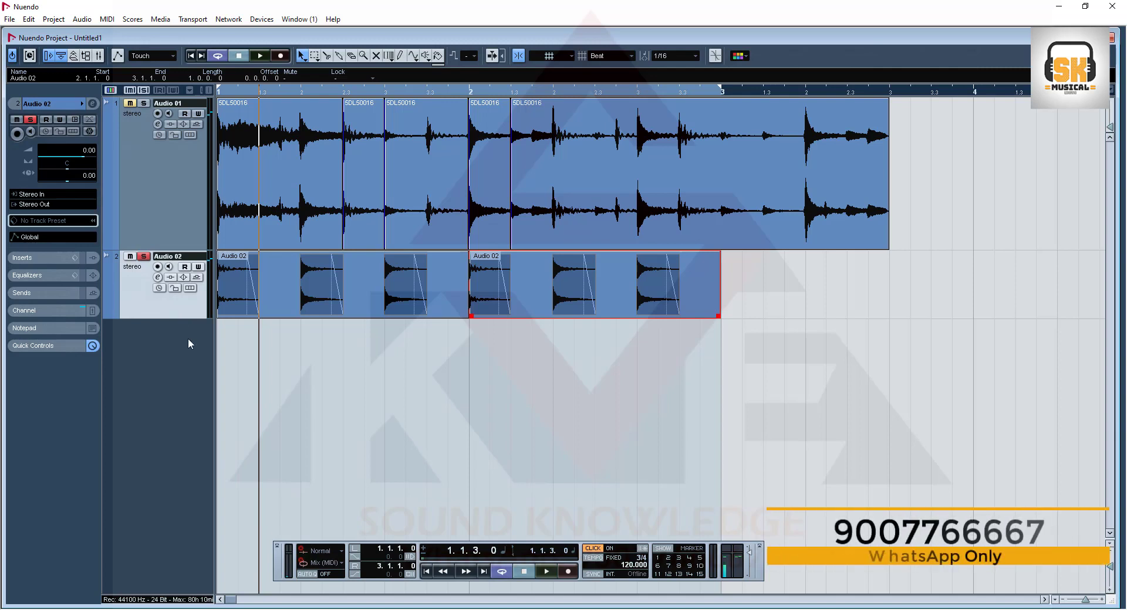
right_click(157, 346)
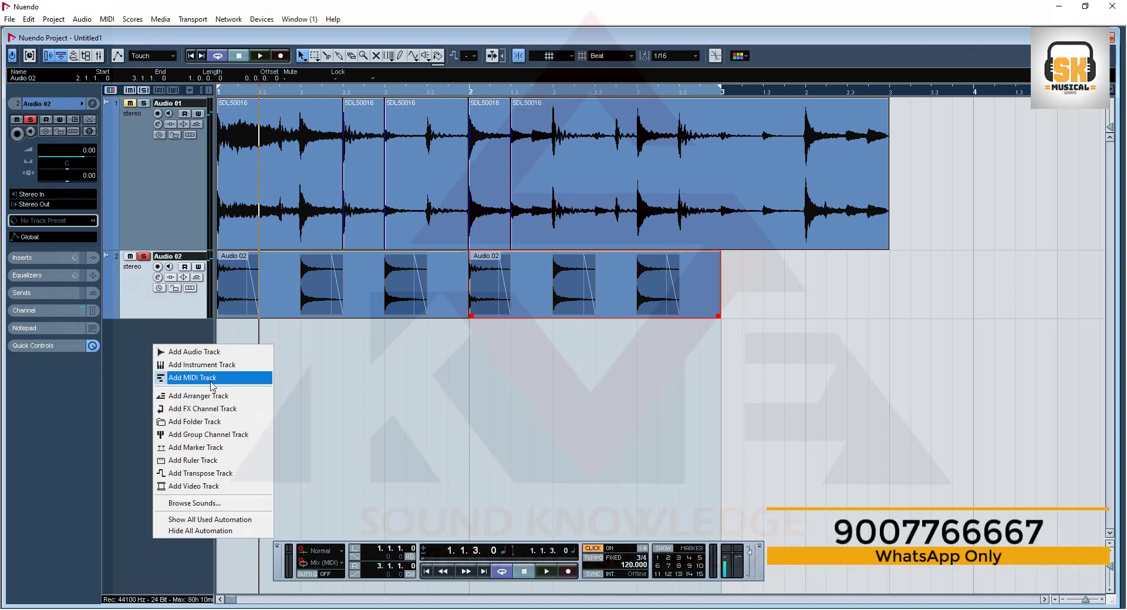
click(194, 380)
click(465, 263)
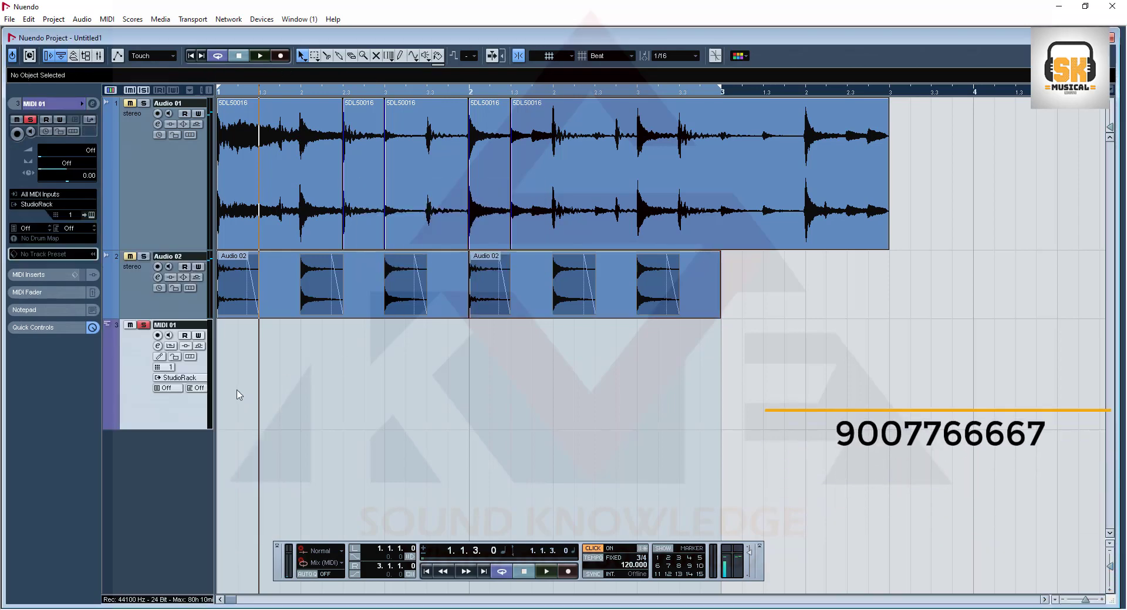
- Draw a one-bar part across bar 1 on the MIDI 01 track and return to the selection tool
click(401, 55)
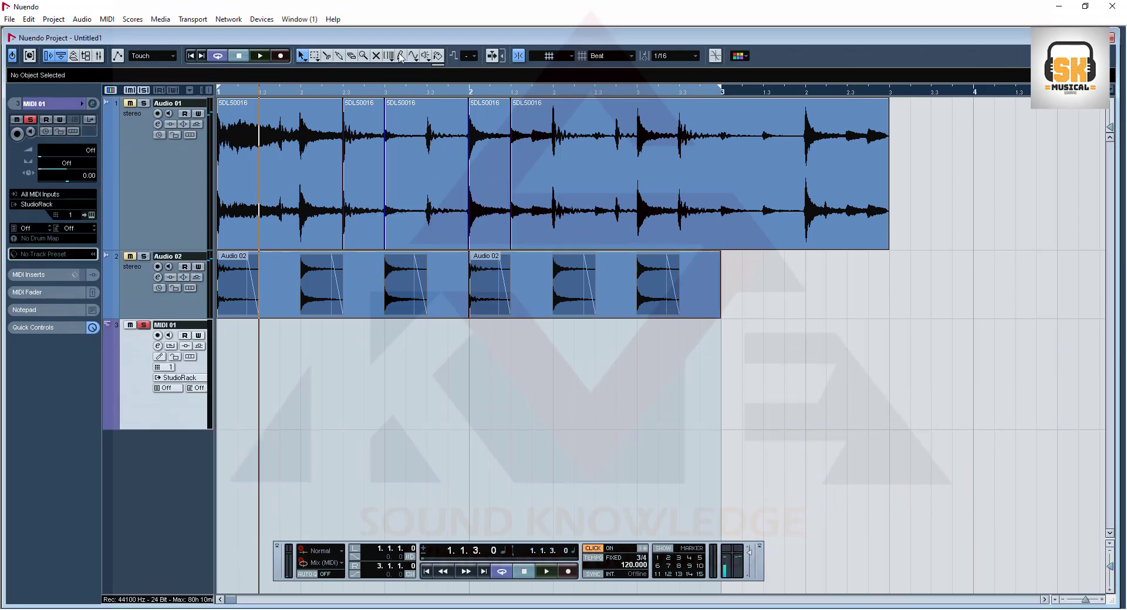
mouse_move(226, 385)
mouse_down()
mouse_move(527, 390)
mouse_move(461, 394)
mouse_up()
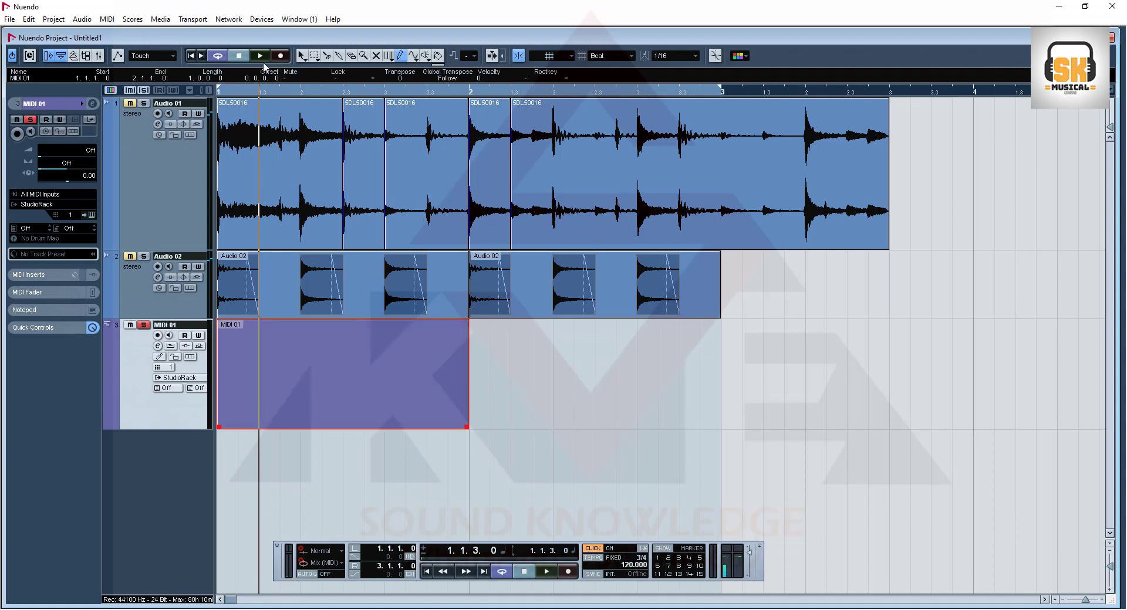
click(301, 55)
- Enter five sixteenth notes in the MIDI 01 part, in the order C#3, D#3, D#3, B2 and F3, and return to the project
double_click(278, 393)
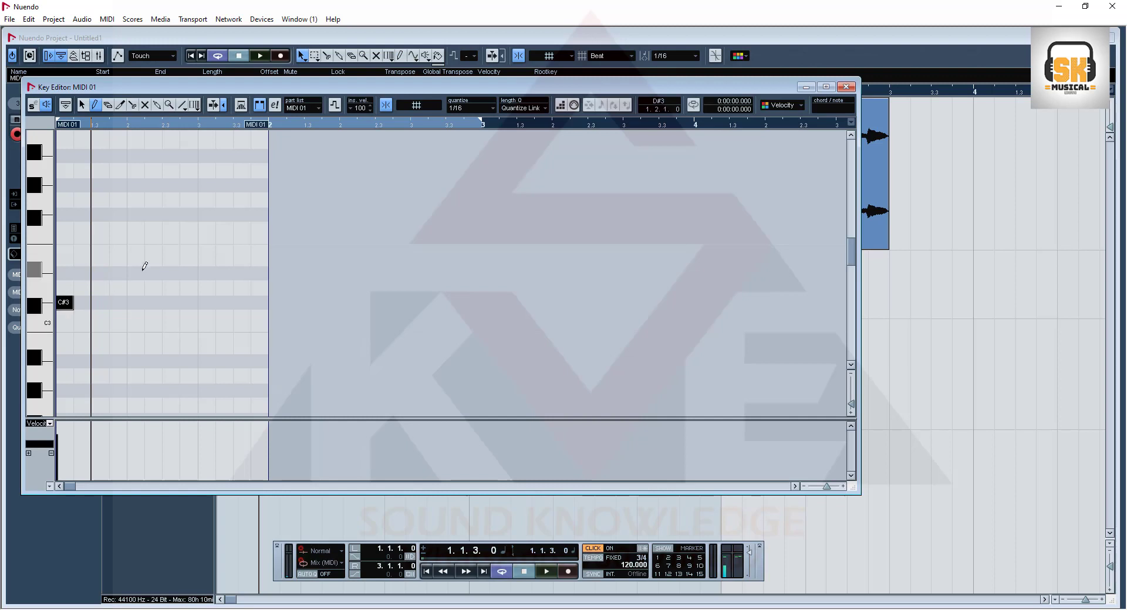
click(114, 273)
click(167, 274)
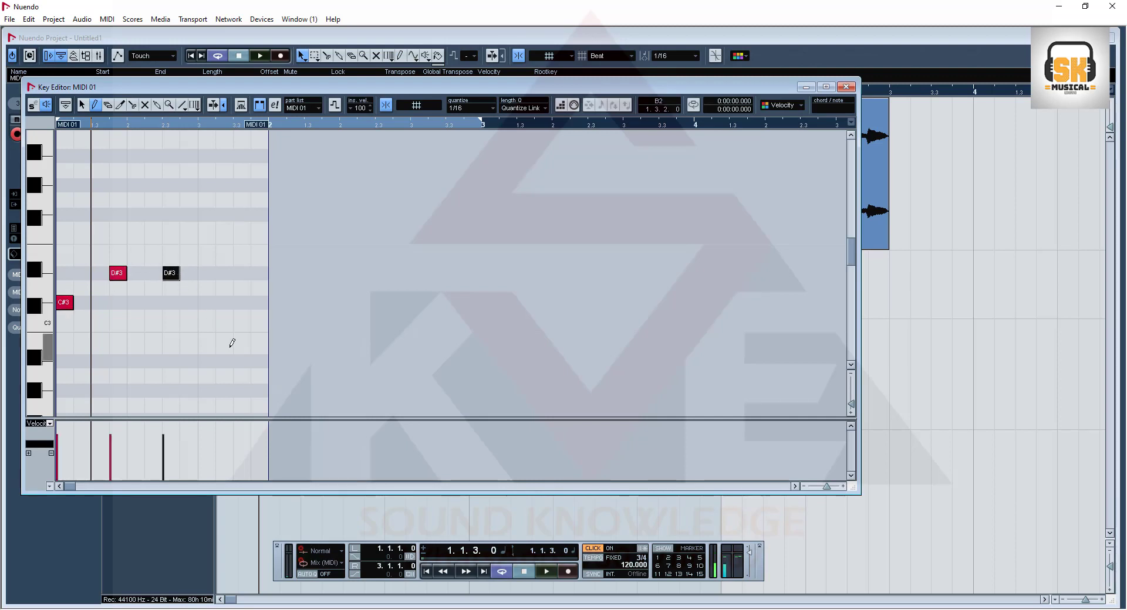
click(230, 346)
click(242, 229)
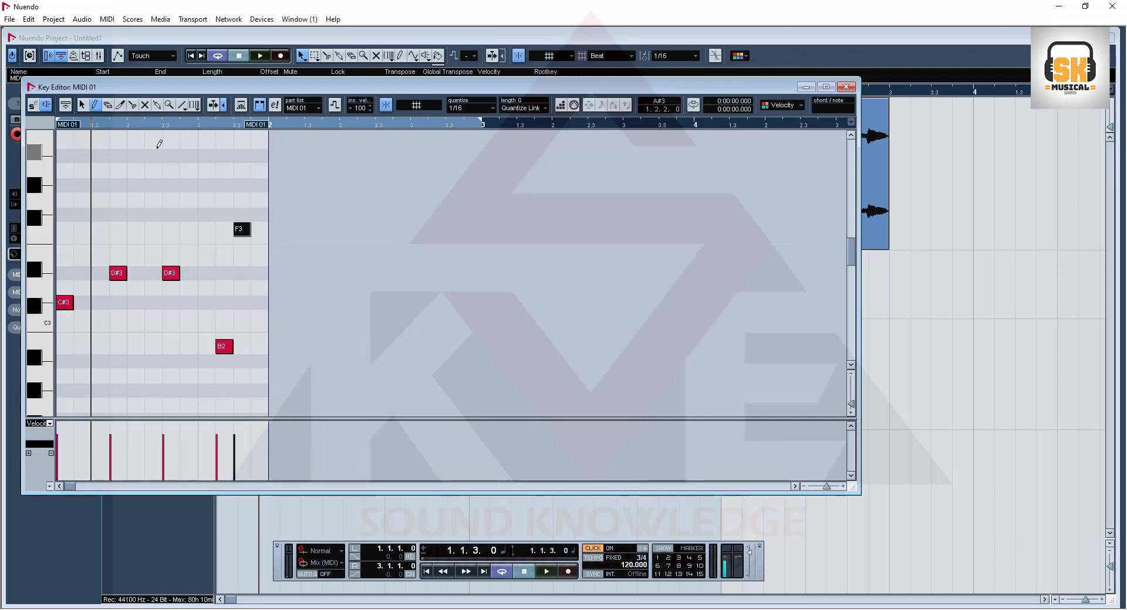
click(301, 59)
click(287, 383)
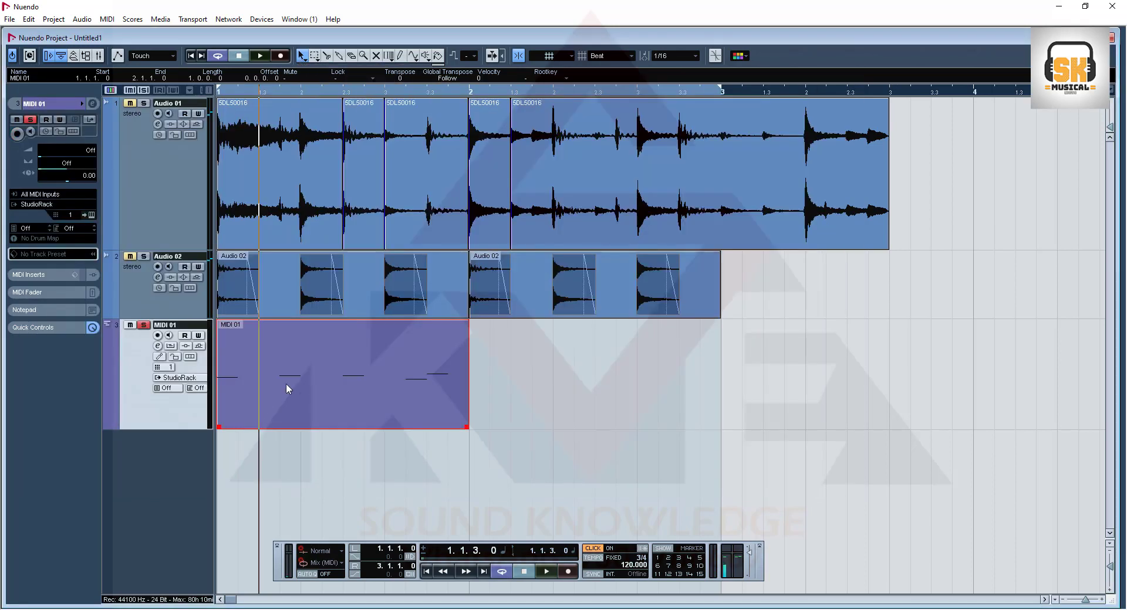
- Reopen the MIDI 01 part in the Key Editor, open Quantize Setup and check the available grid types
double_click(298, 371)
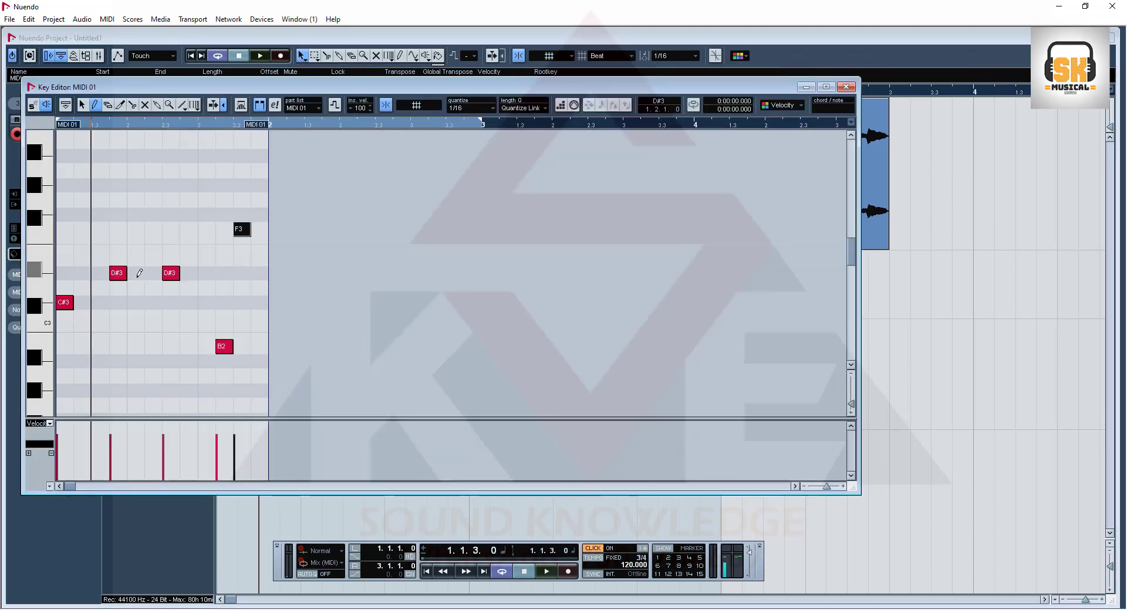
right_click(126, 171)
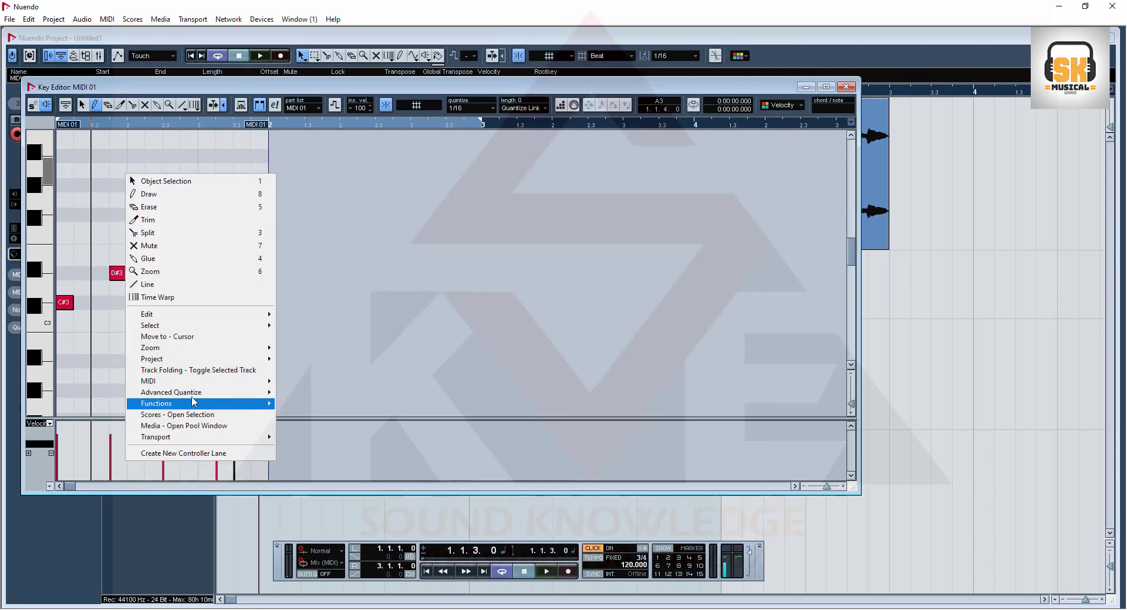
mouse_move(250, 387)
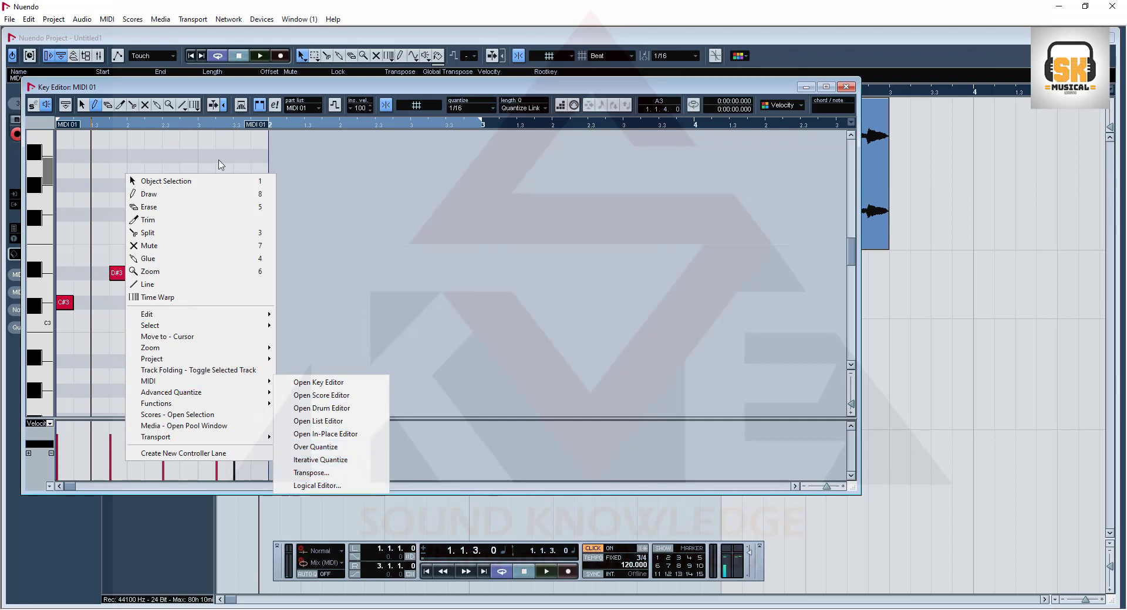
click(107, 19)
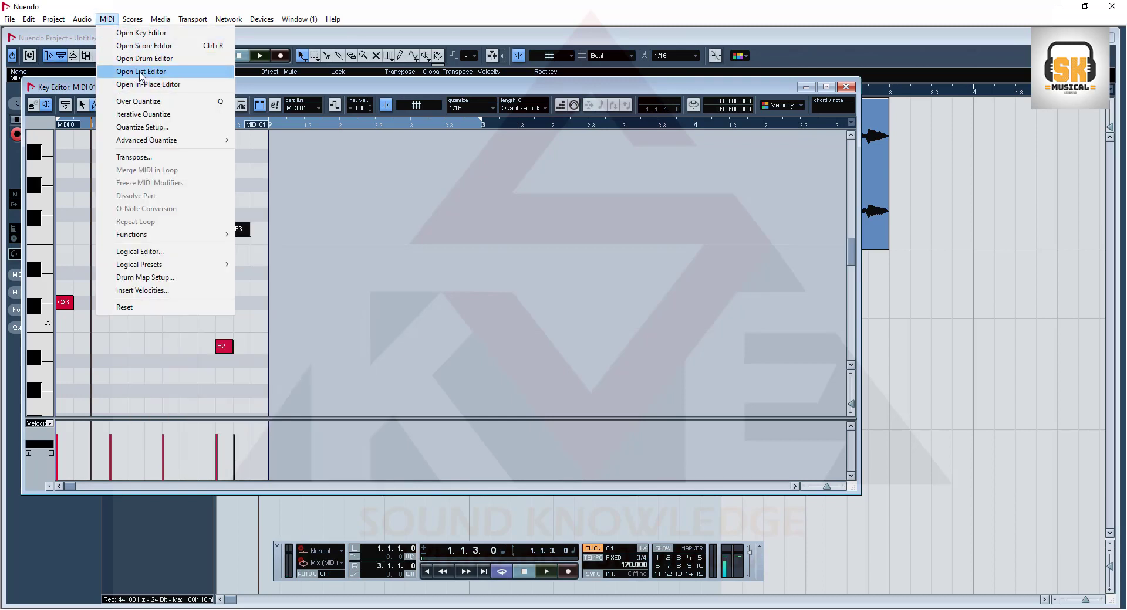
click(160, 128)
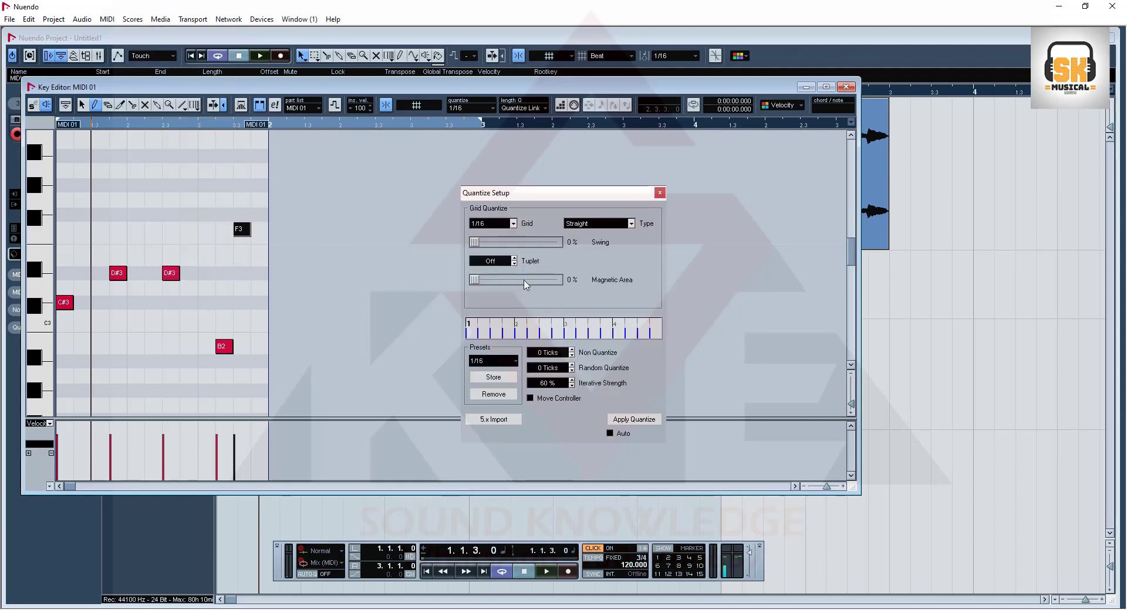
click(595, 223)
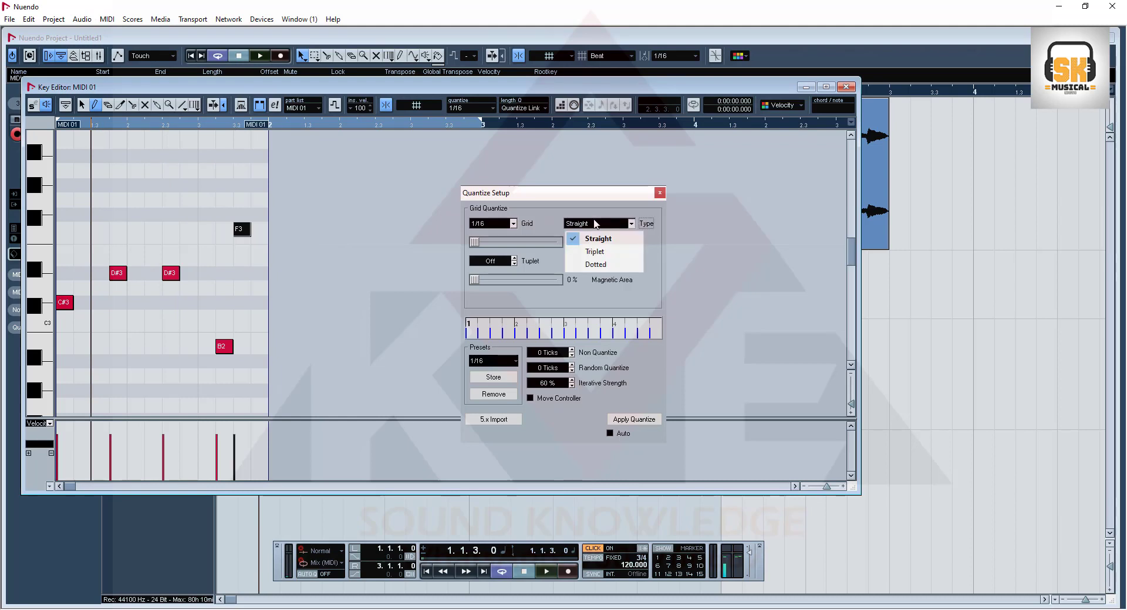
click(610, 298)
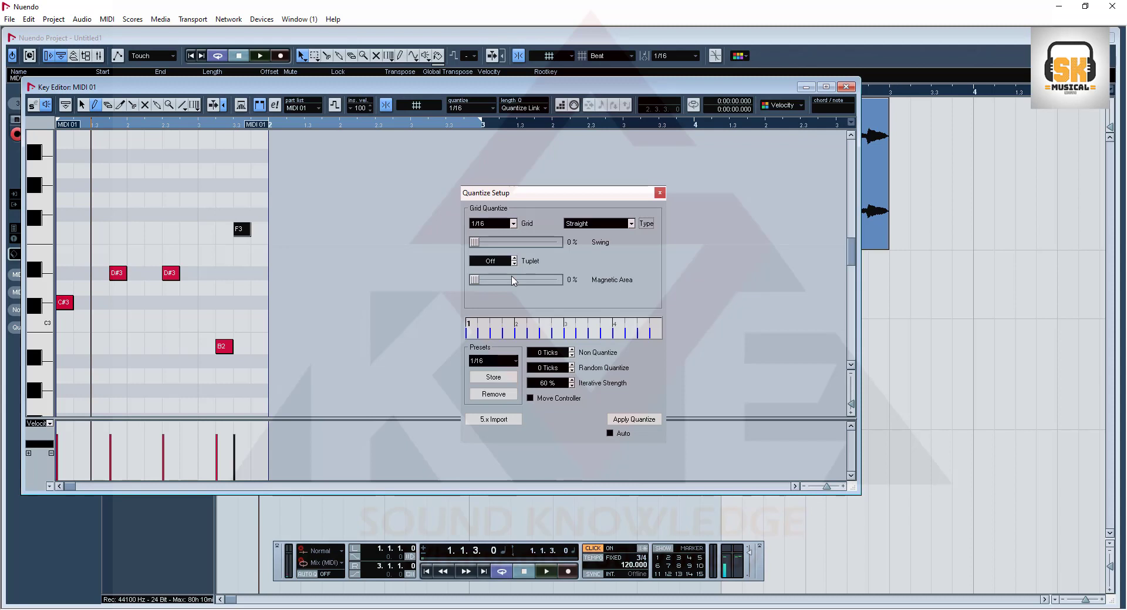
- Set the quantize swing to 85%, try Magnetic Area at 17% and 38%, reduce it again and close Quantize Setup and the Key Editor
drag(477, 246, 546, 246)
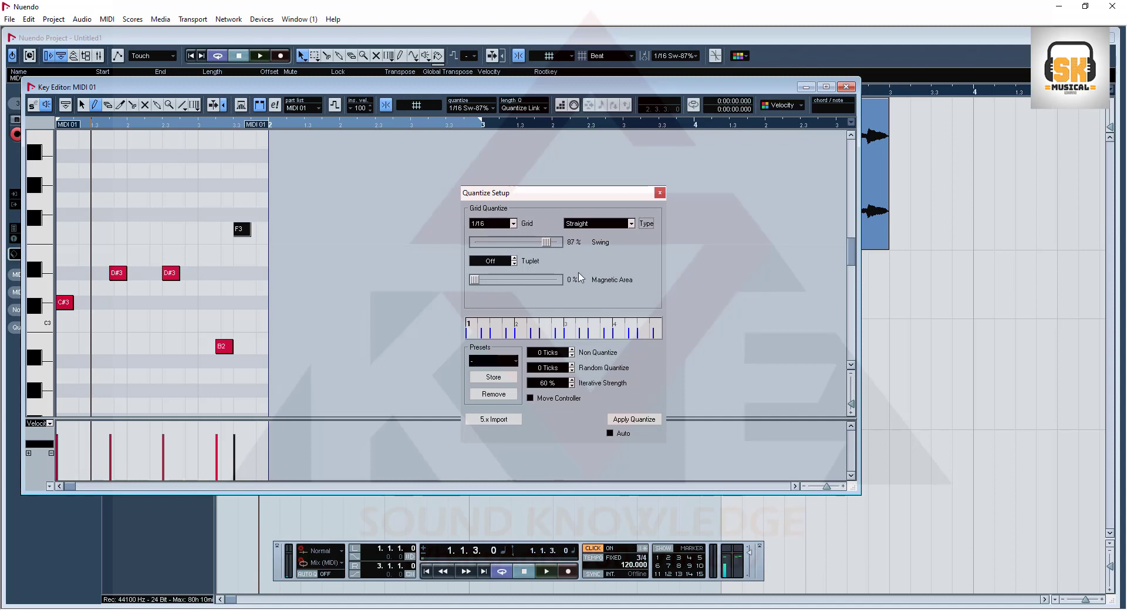
drag(546, 244, 545, 248)
mouse_move(476, 286)
mouse_down()
mouse_move(533, 294)
mouse_move(492, 295)
mouse_up()
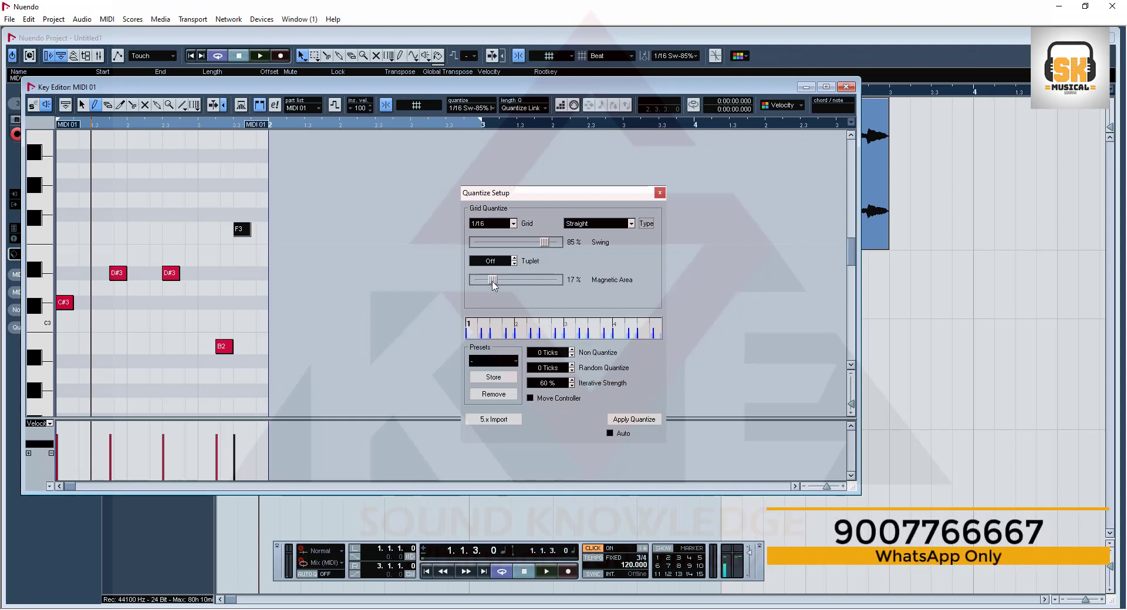
drag(493, 280, 518, 291)
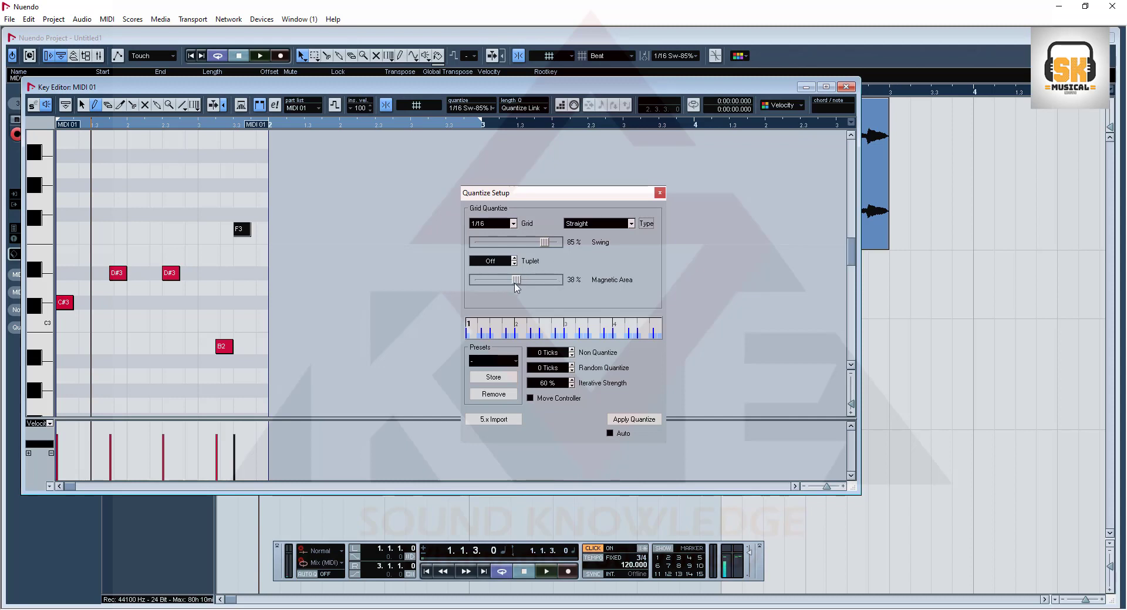
drag(515, 283, 491, 280)
click(660, 196)
click(846, 87)
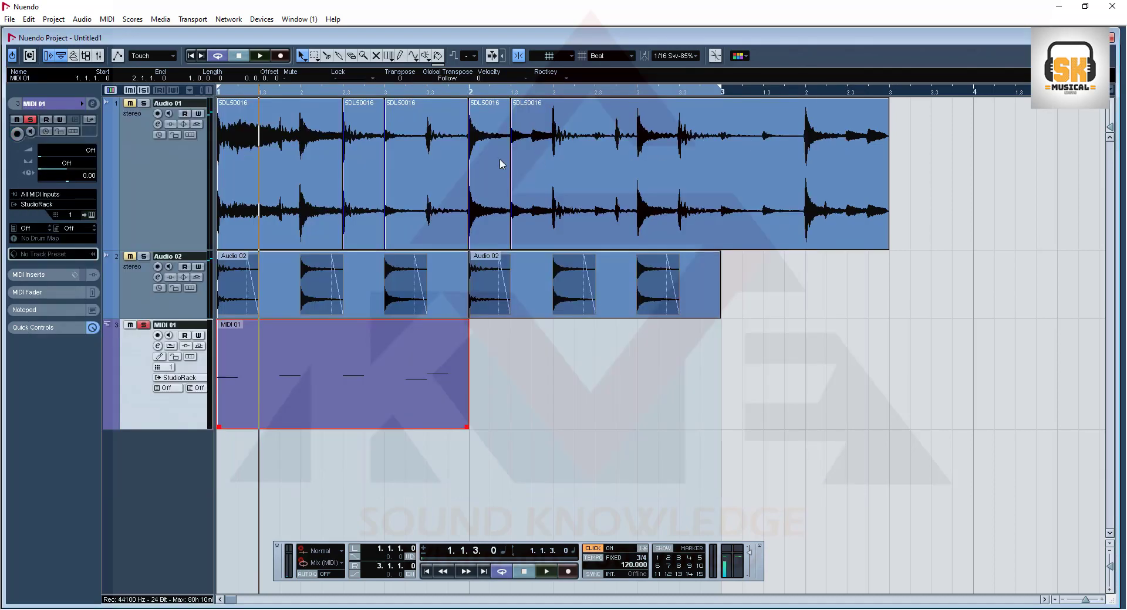
click(322, 187)
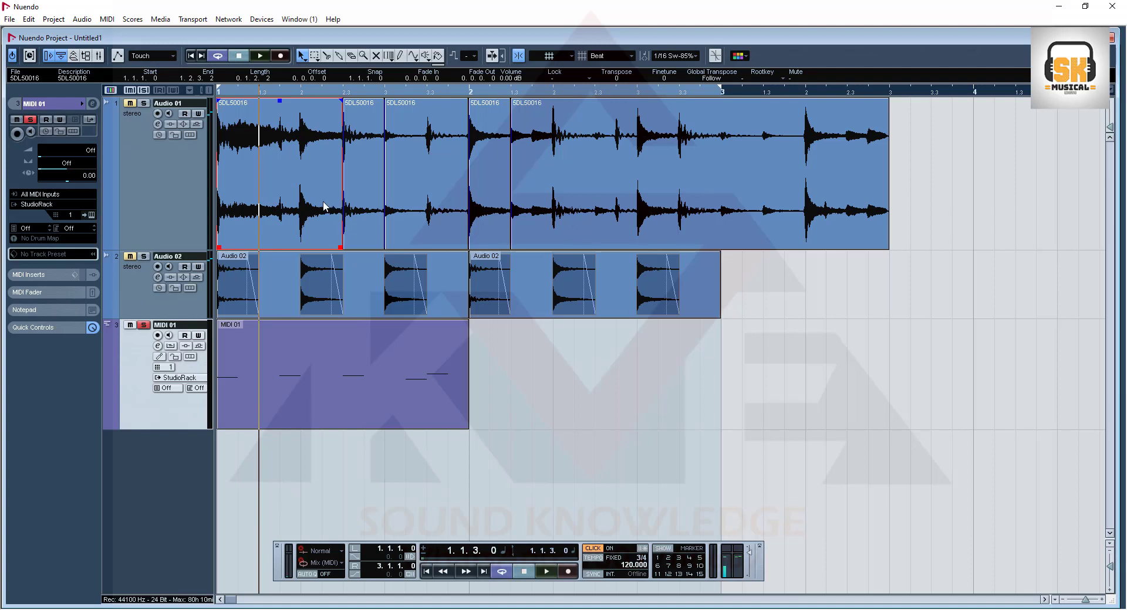
click(432, 205)
click(497, 218)
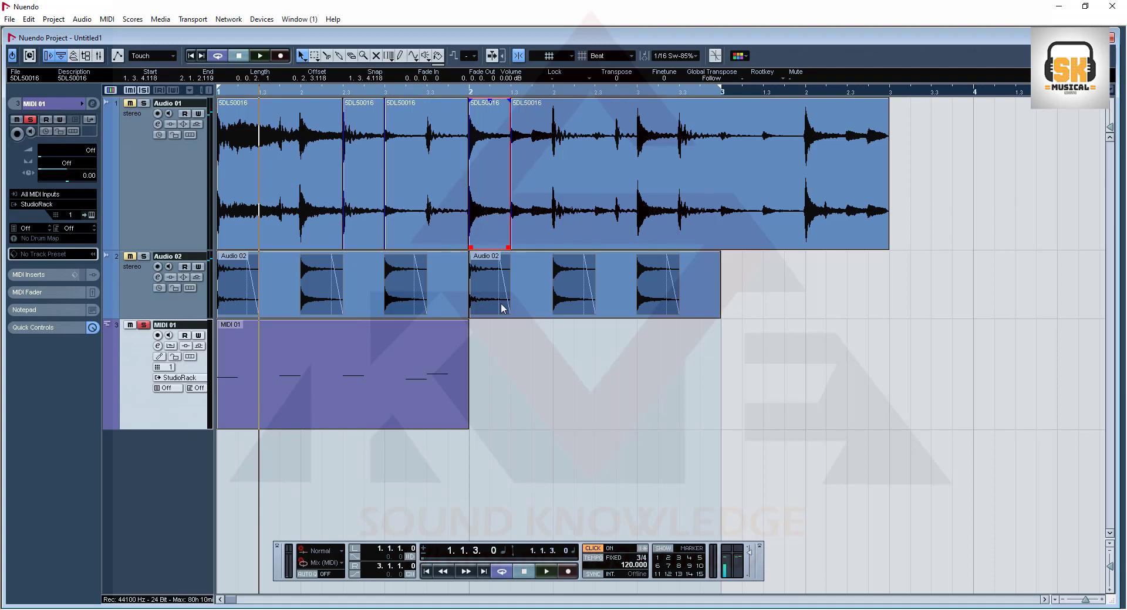
click(502, 308)
click(408, 299)
click(540, 367)
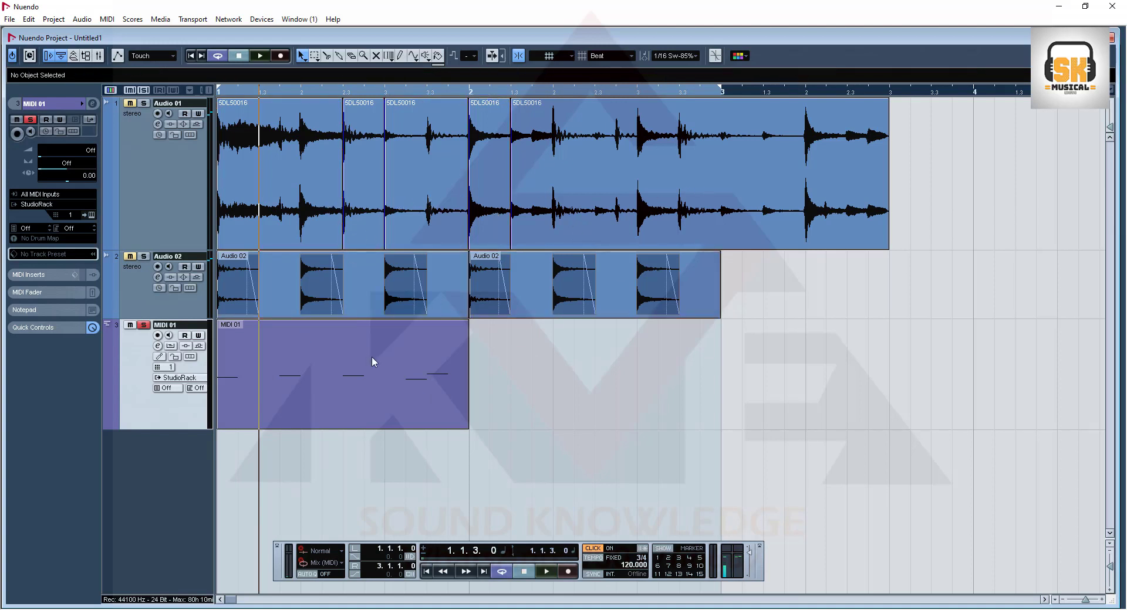
click(421, 404)
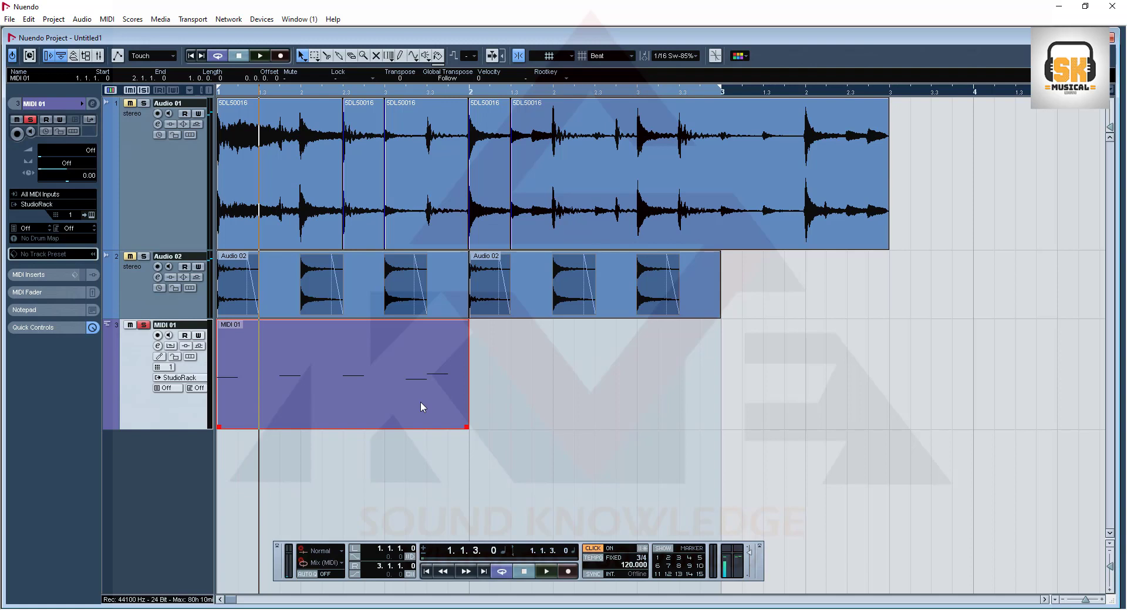
click(420, 459)
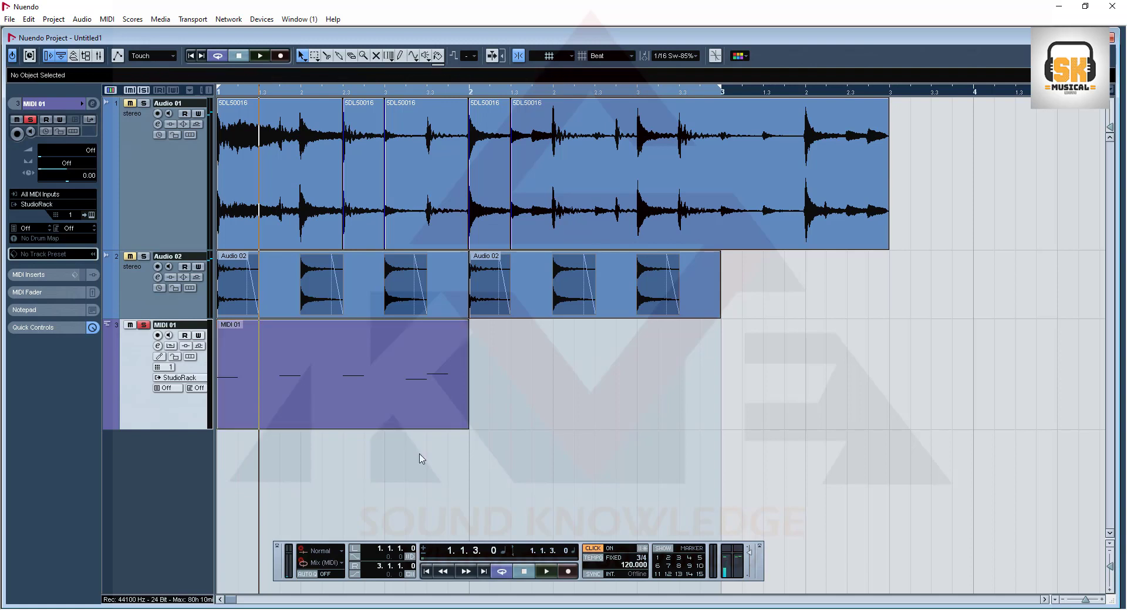